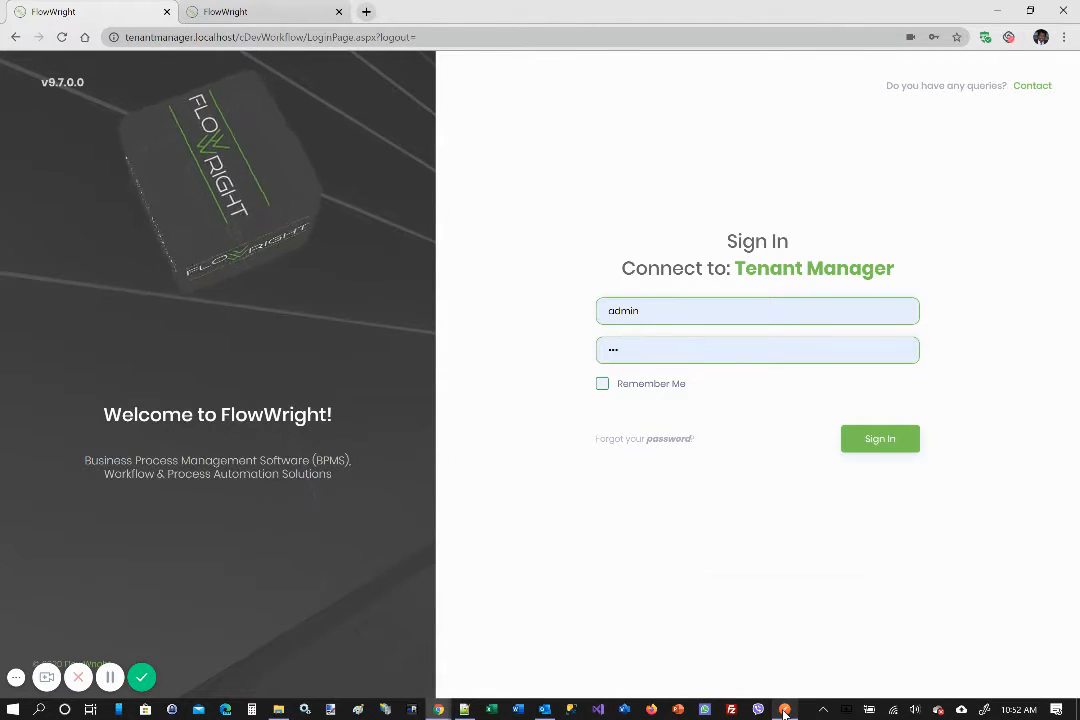
Switch to Postman, review the URL and form body of the Get new token request, and send it.
click(785, 710)
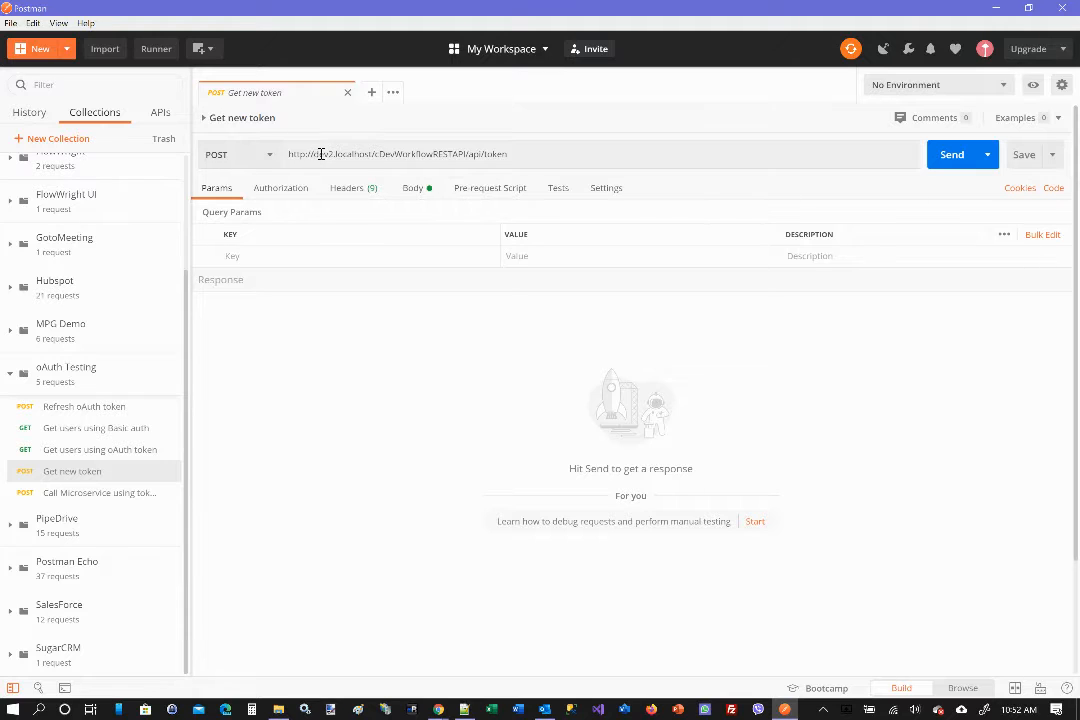
drag(313, 155, 330, 154)
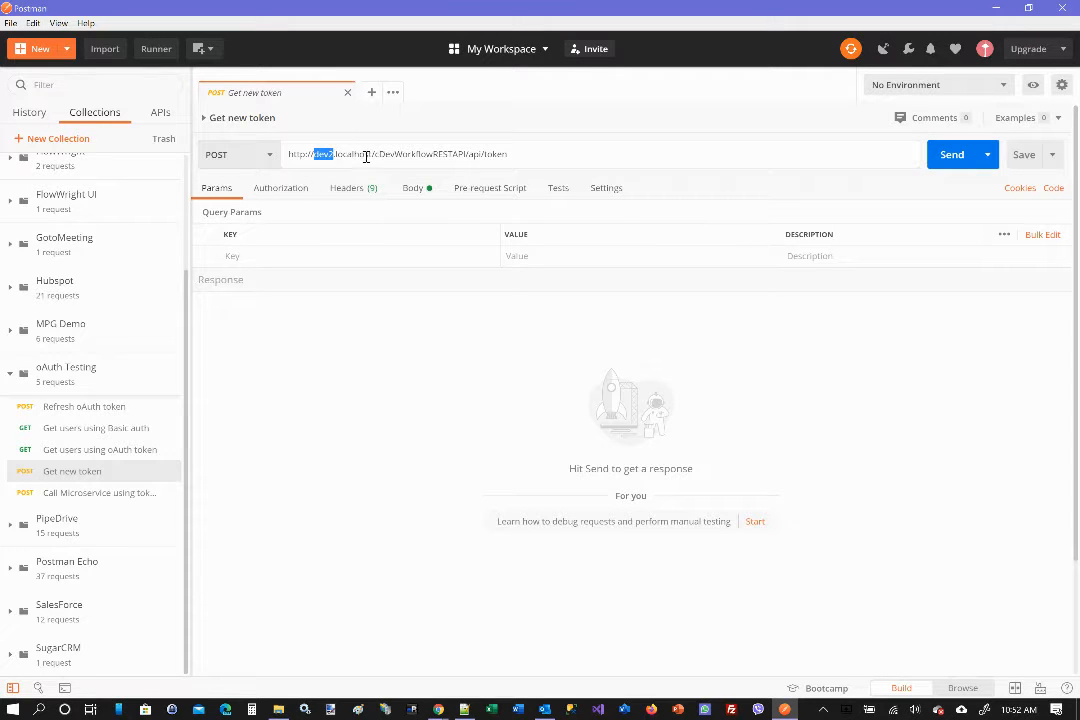
click(465, 156)
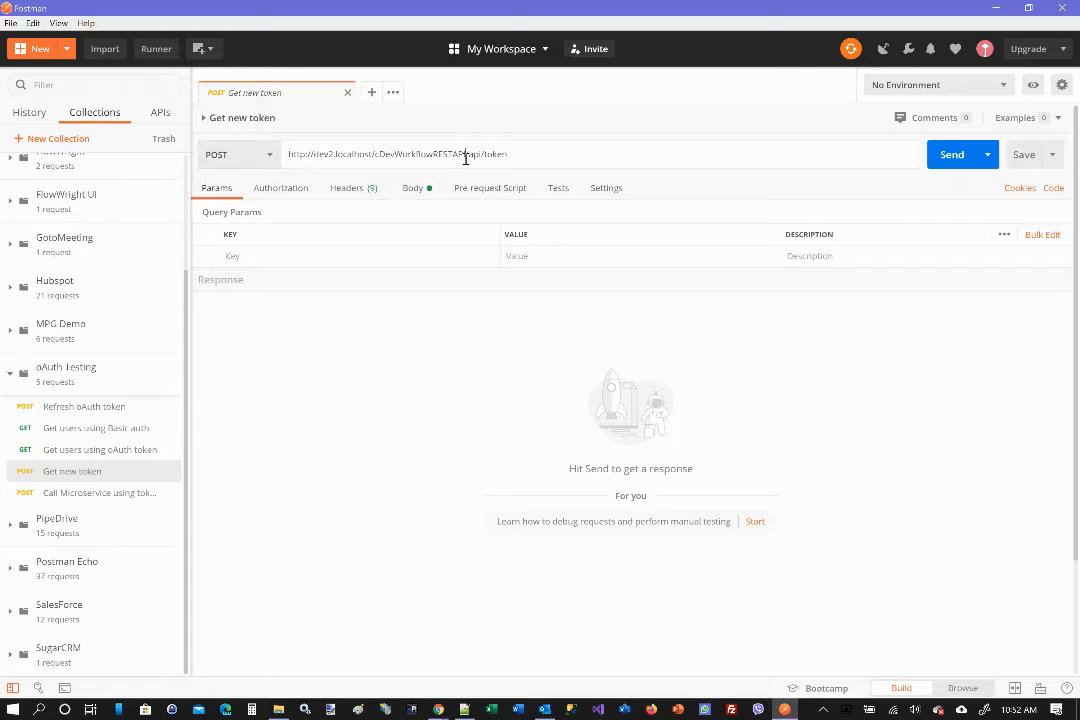
drag(530, 154, 273, 155)
click(558, 149)
click(413, 189)
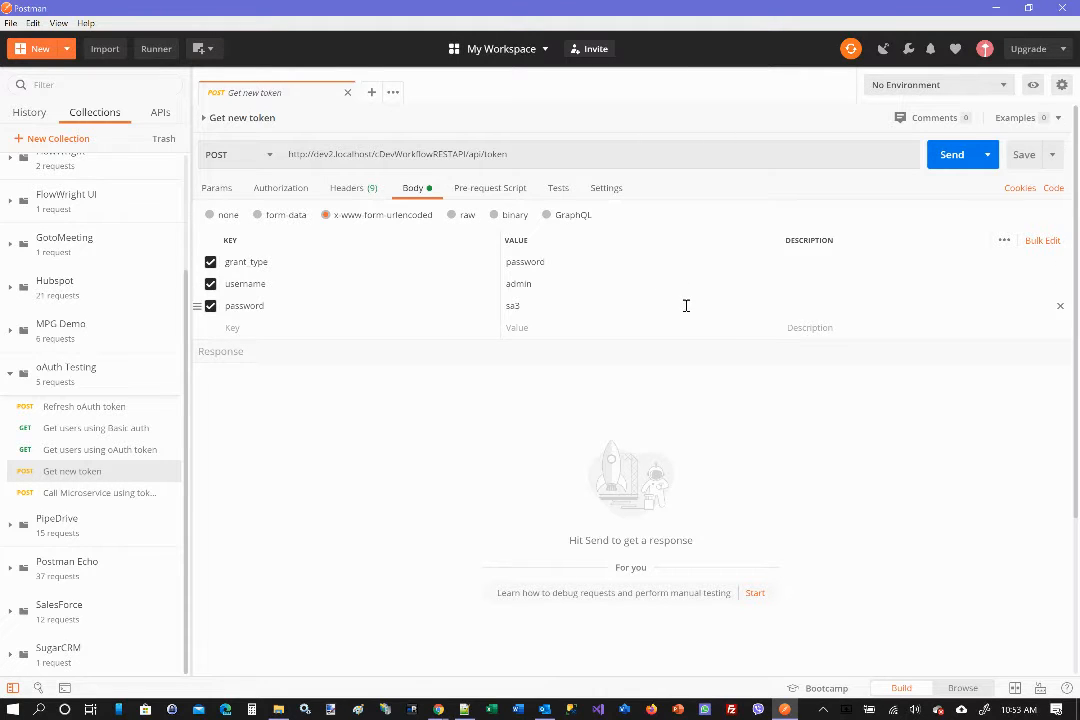
click(675, 287)
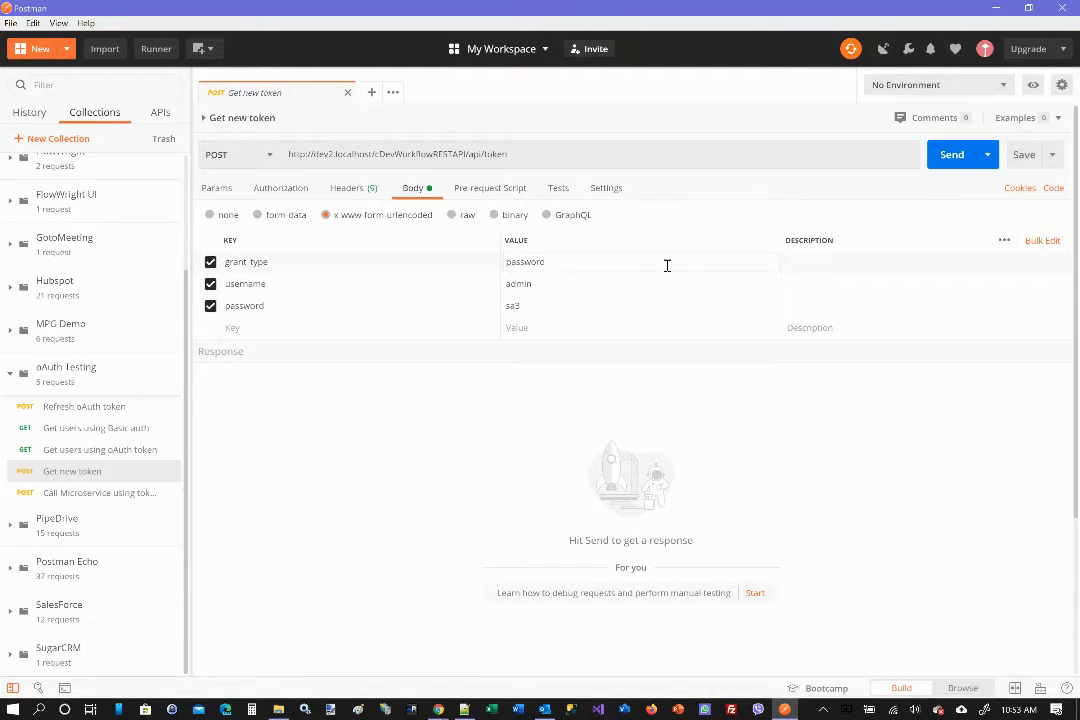
click(950, 158)
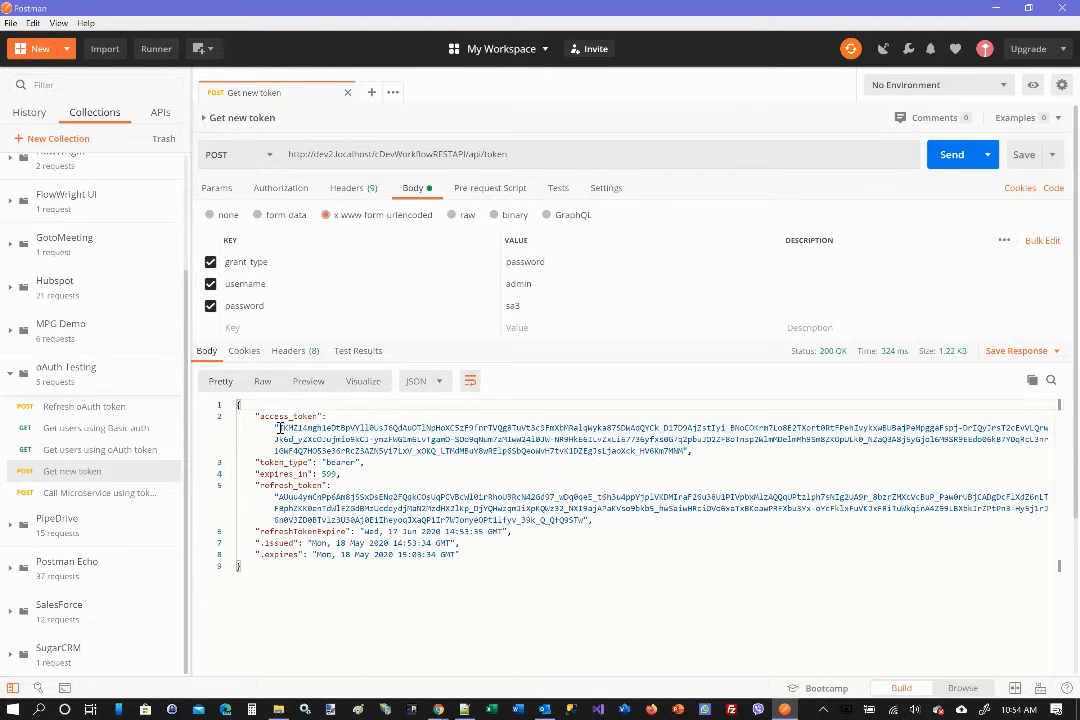
Copy the full access_token value from the response of the Get new token request.
drag(280, 428, 683, 450)
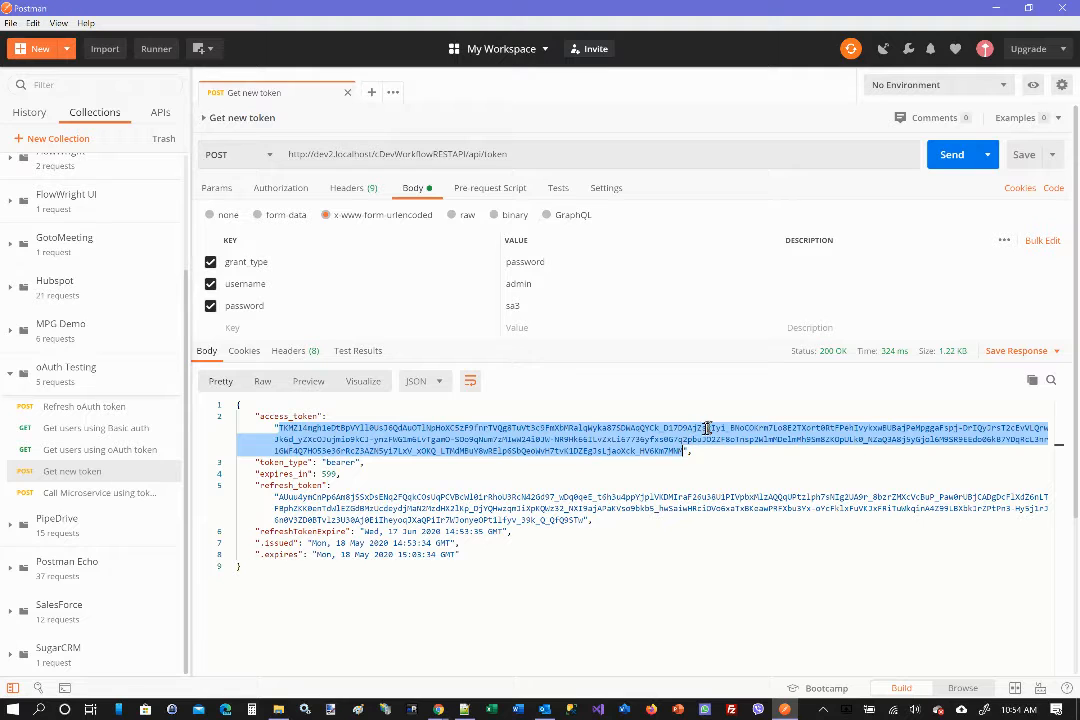
key(ctrl+c)
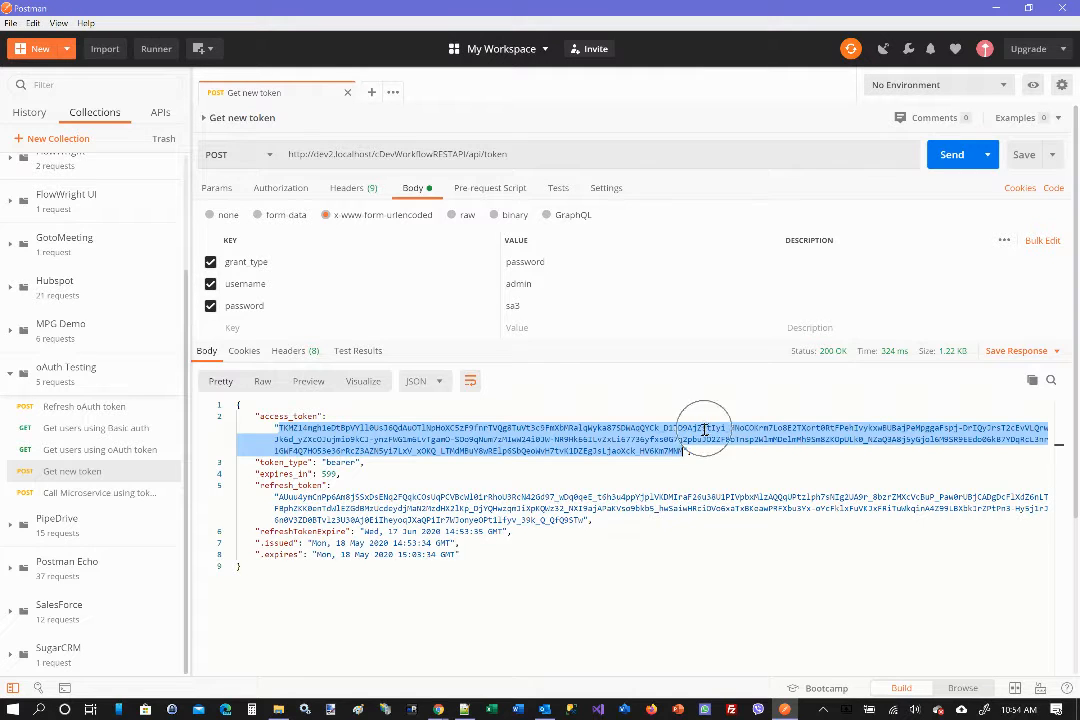
right_click(634, 429)
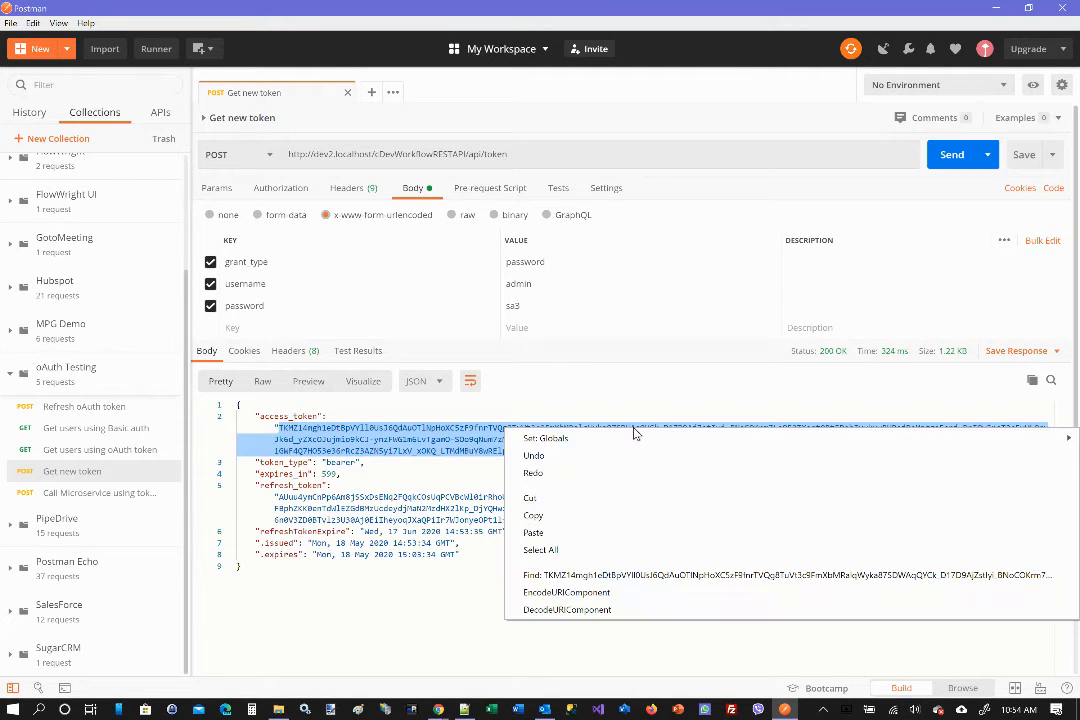
click(540, 514)
click(520, 486)
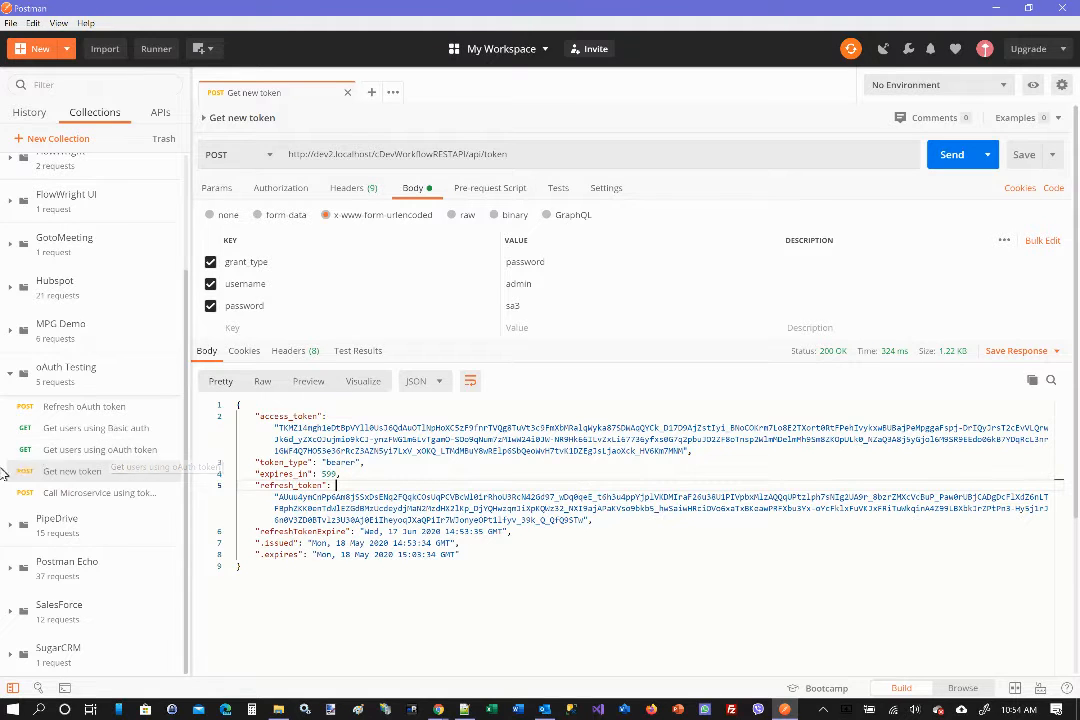
Open the Get users using oAuth token request and replace its Bearer Token authorization value with the copied access token.
click(88, 451)
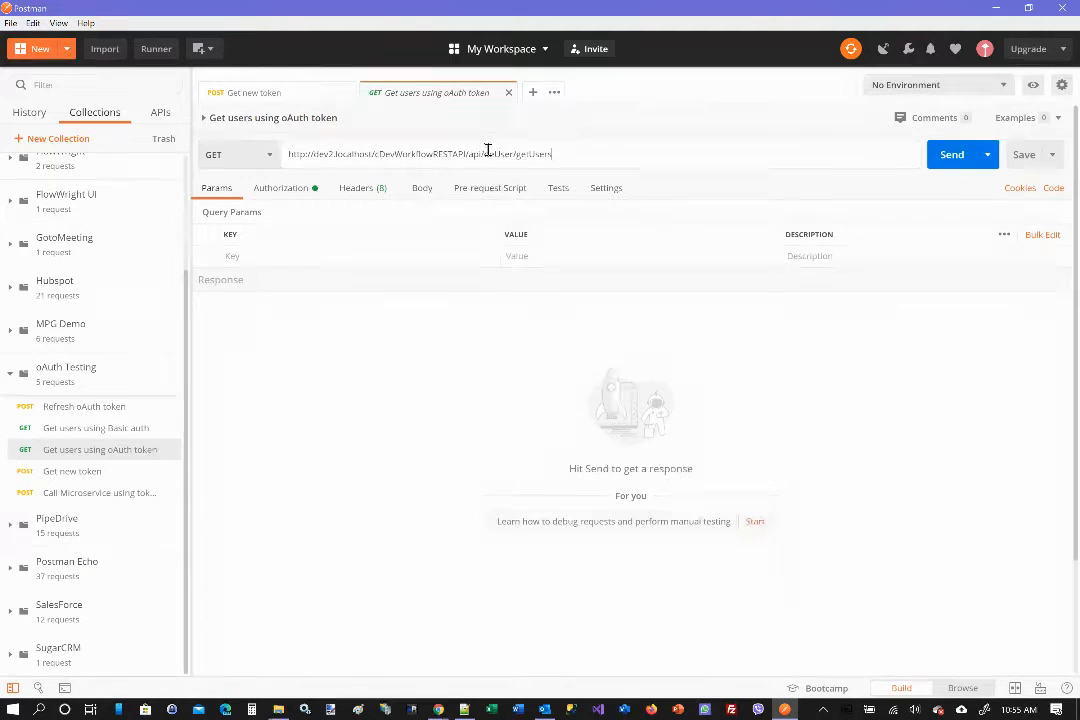
click(277, 192)
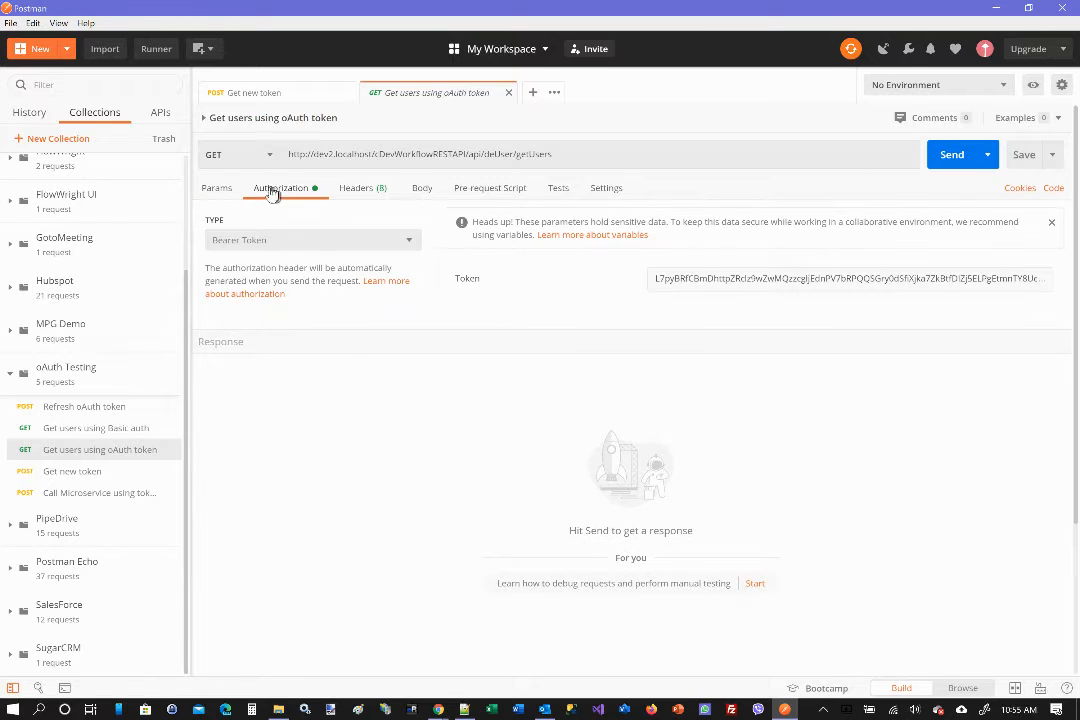
click(221, 245)
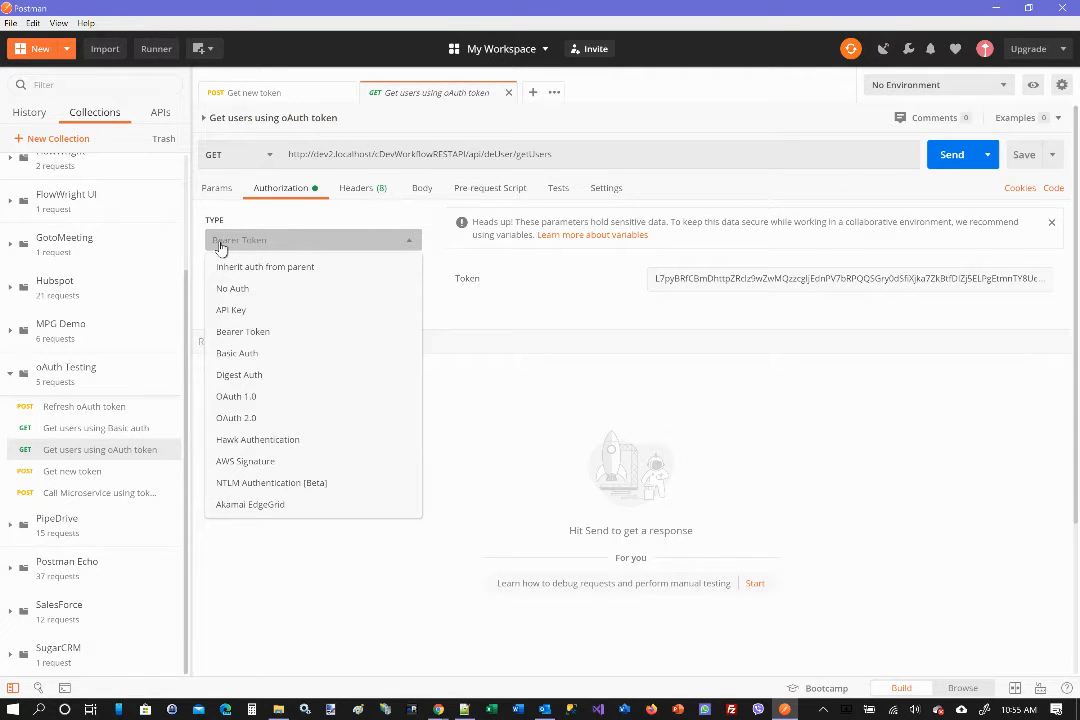
click(221, 247)
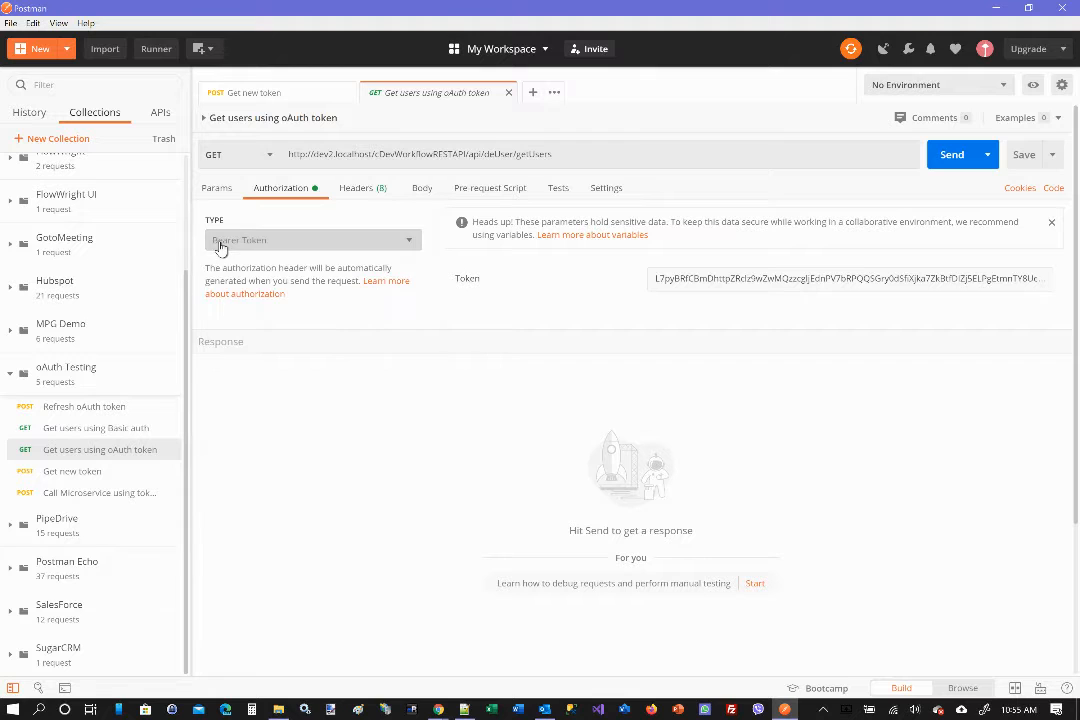
click(724, 281)
key(ctrl+a)
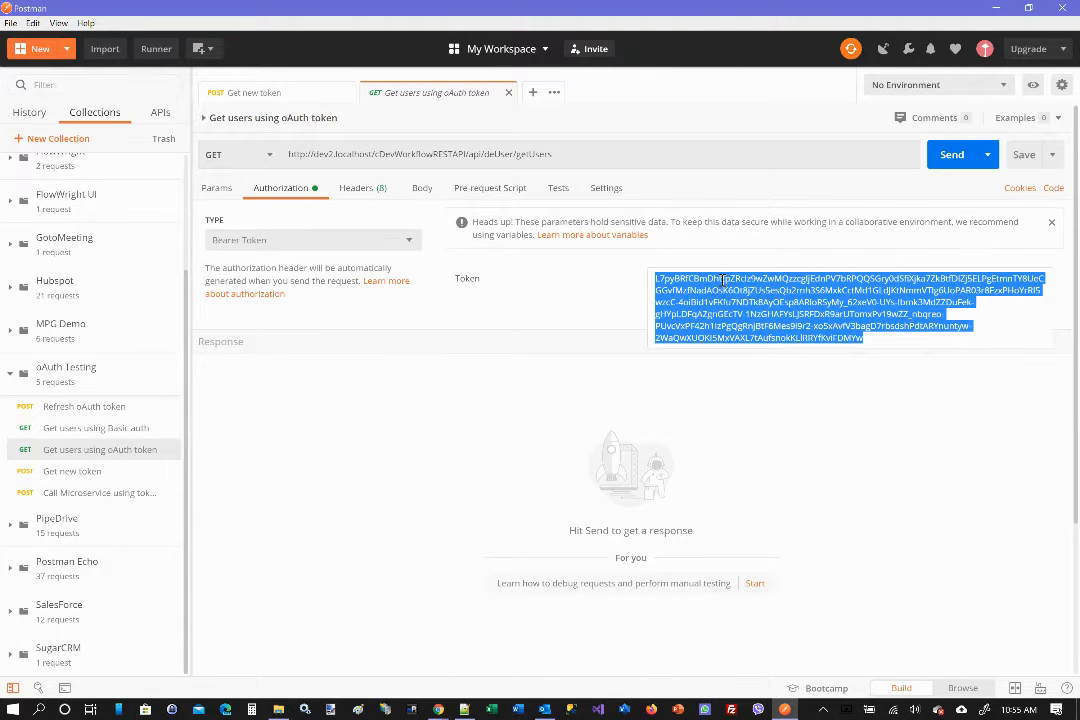
key(ctrl+v)
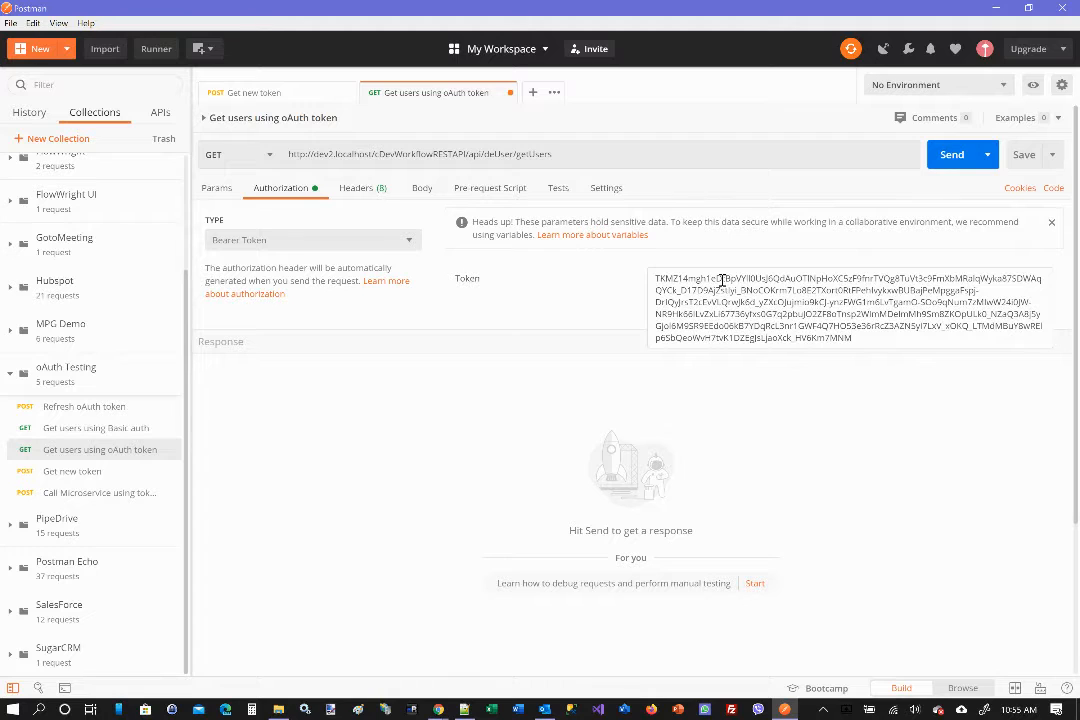
click(571, 282)
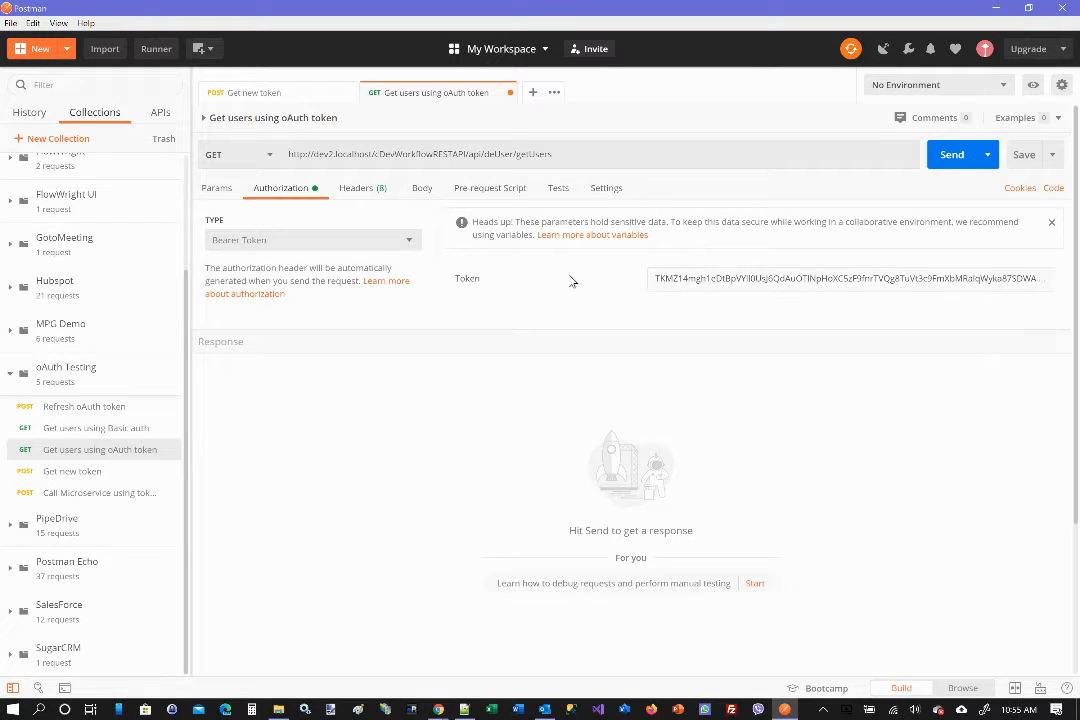
Send the Get users using oAuth token request and look through the returned user data.
click(954, 157)
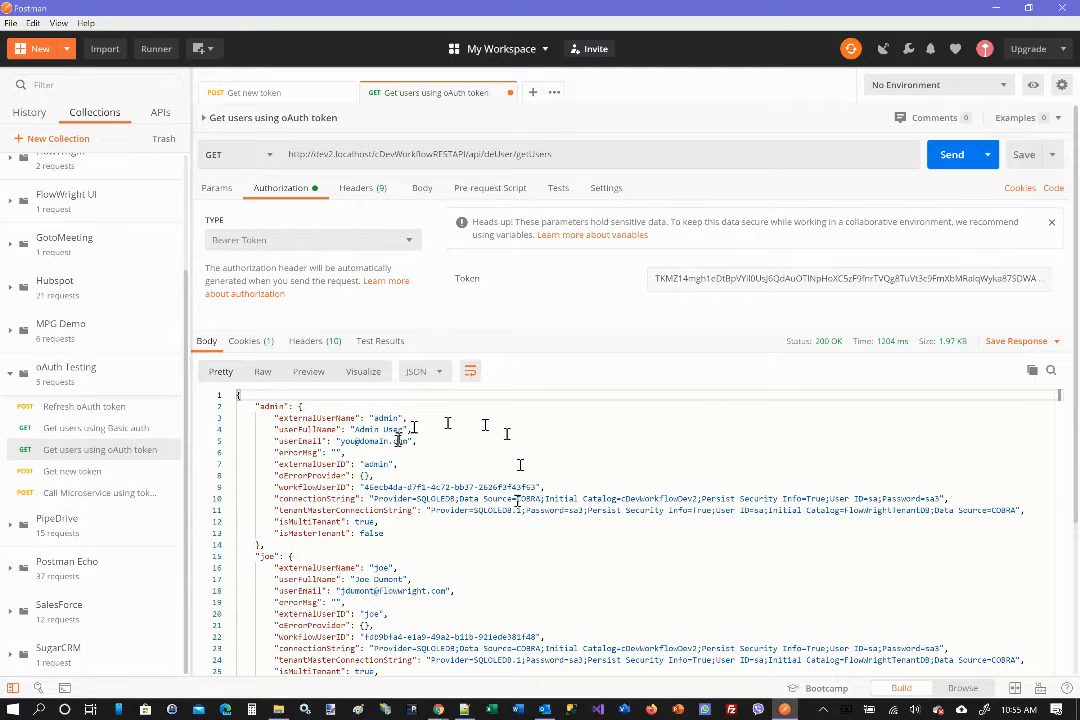
scroll(452, 497, down, 3)
scroll(452, 497, up, 3)
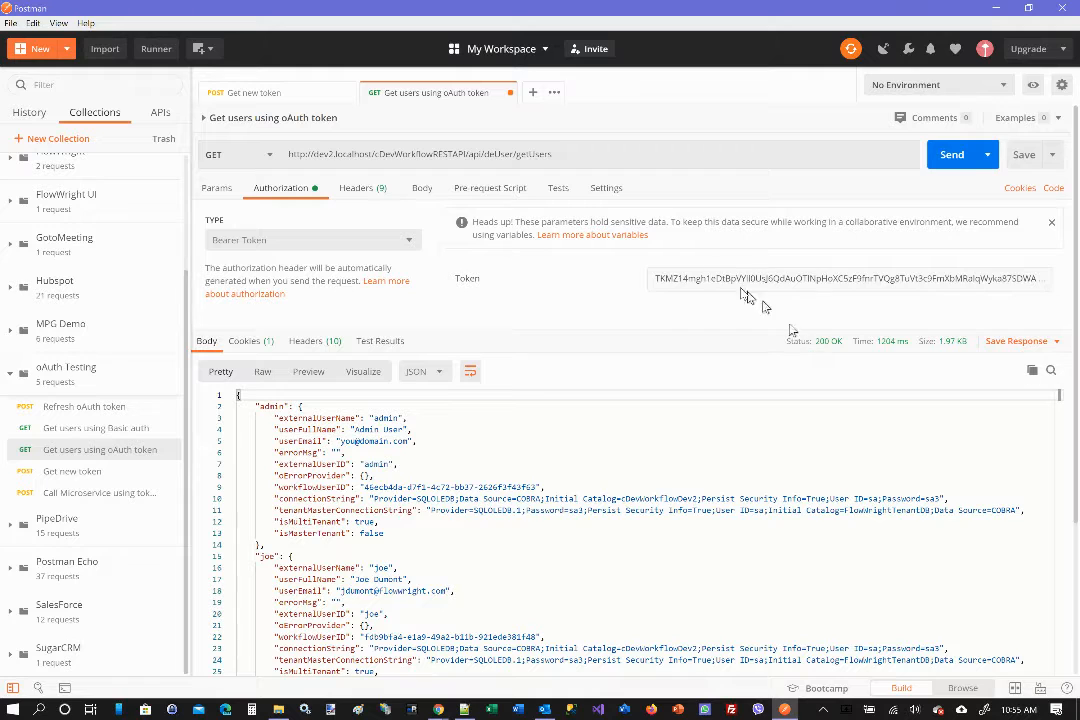
Delete the first character of the bearer token, resend the request, and check the response status.
click(660, 280)
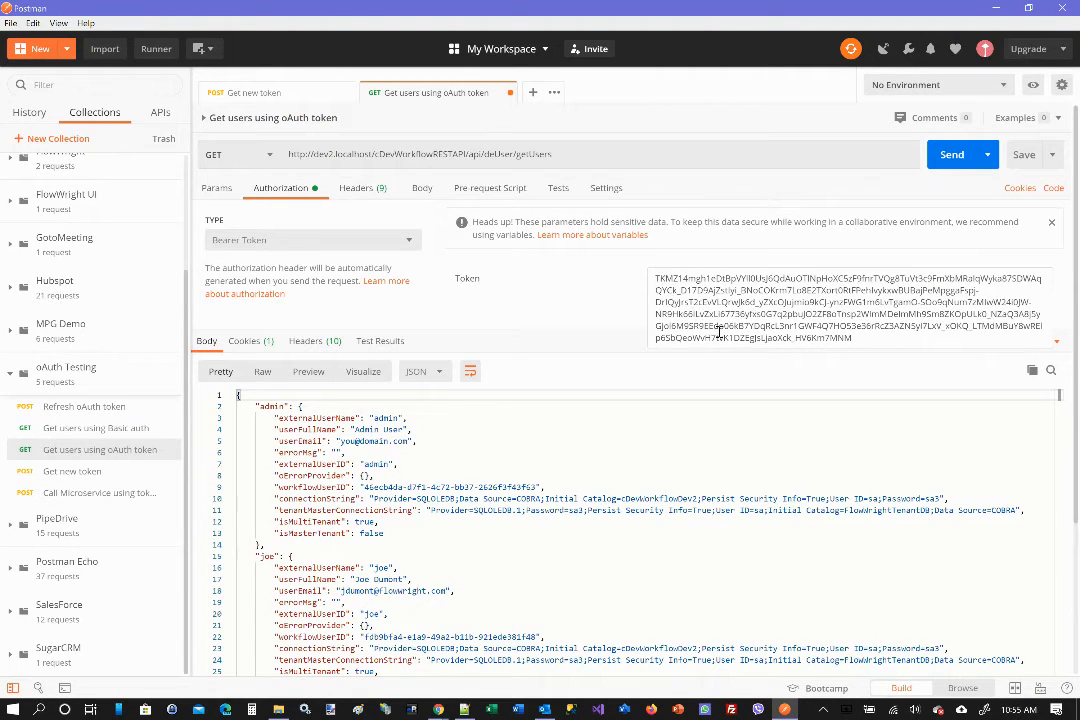
key(BackSpace)
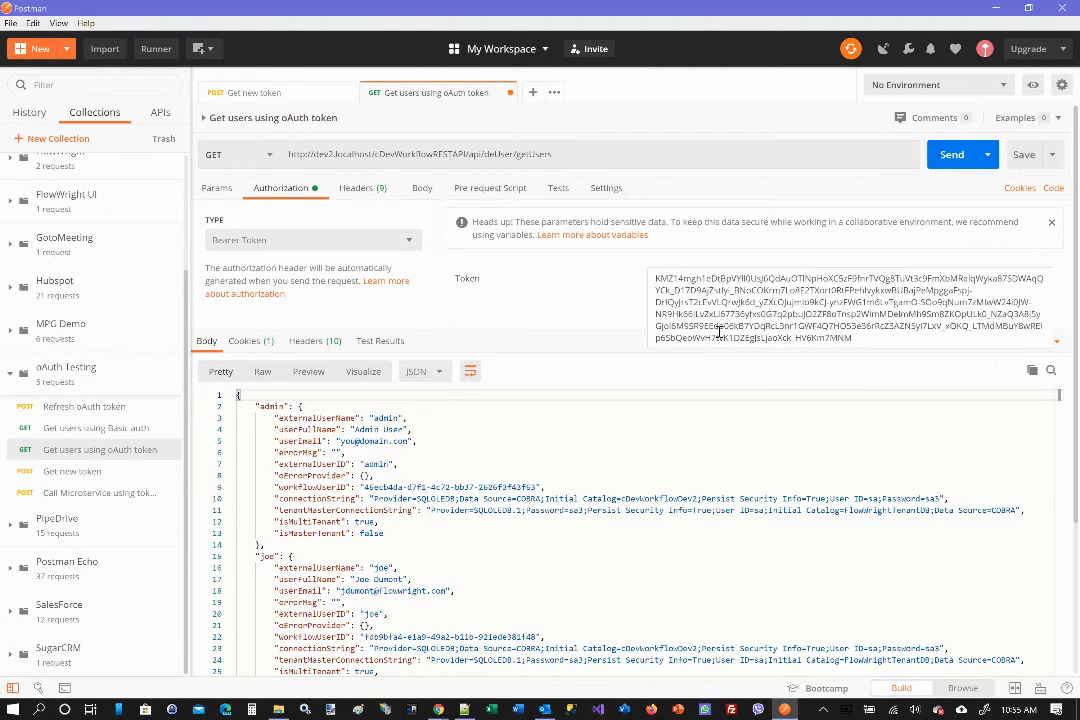
click(953, 156)
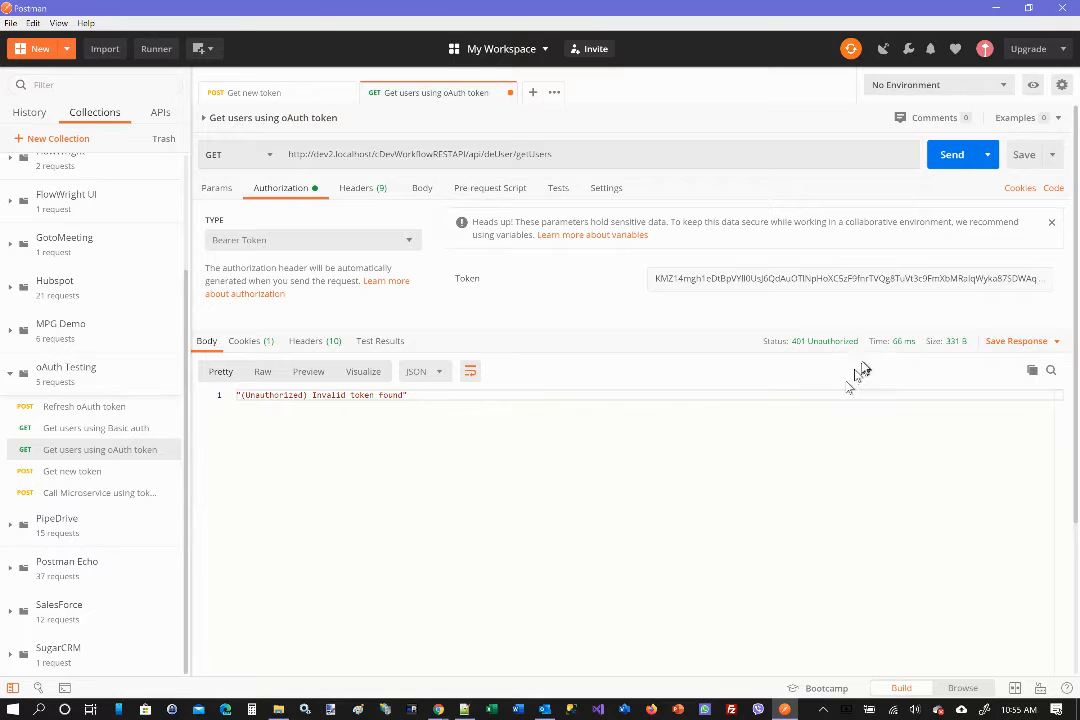
mouse_move(817, 347)
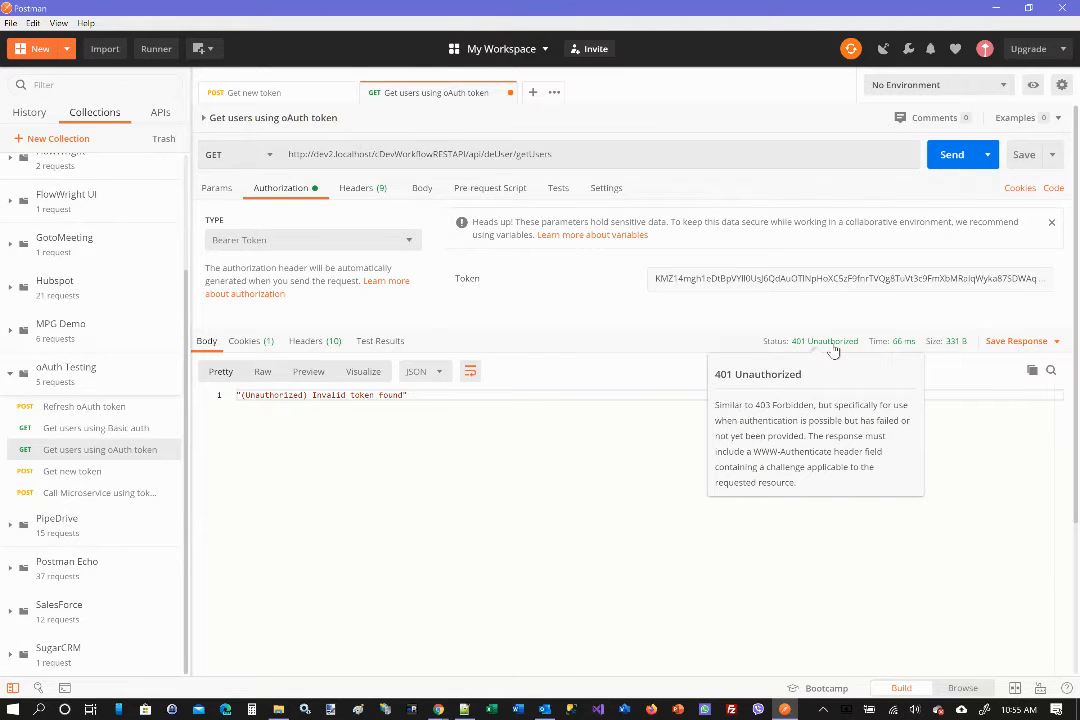
Restore the missing first character of the bearer token and resend the Get users request.
click(658, 280)
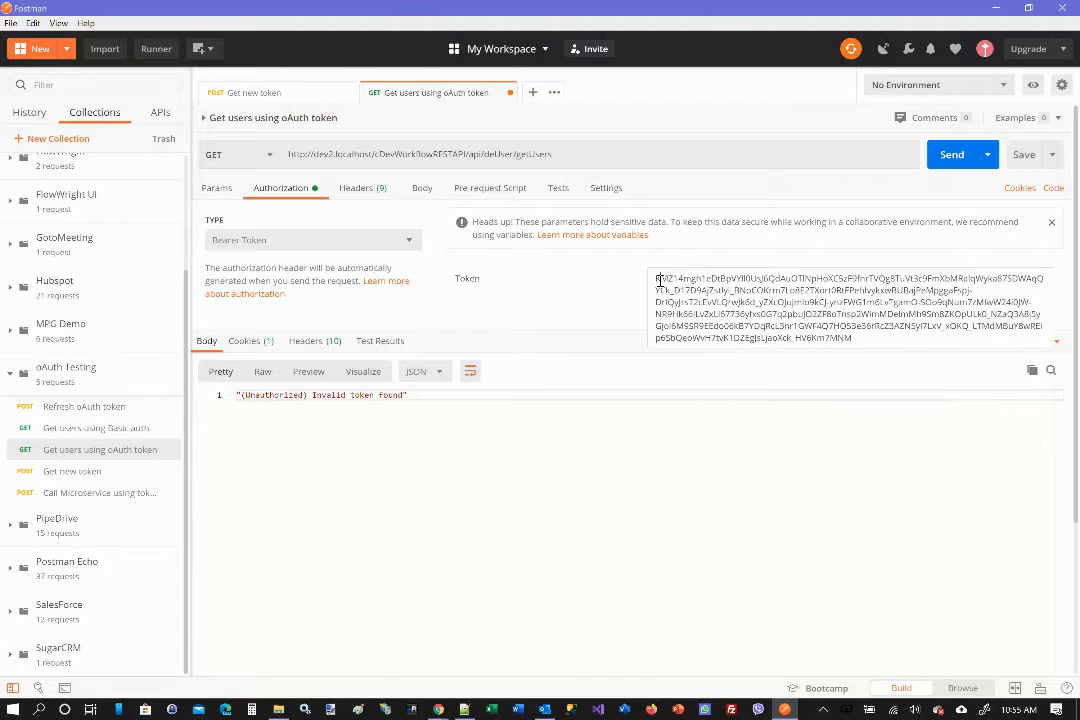
click(958, 157)
click(958, 157)
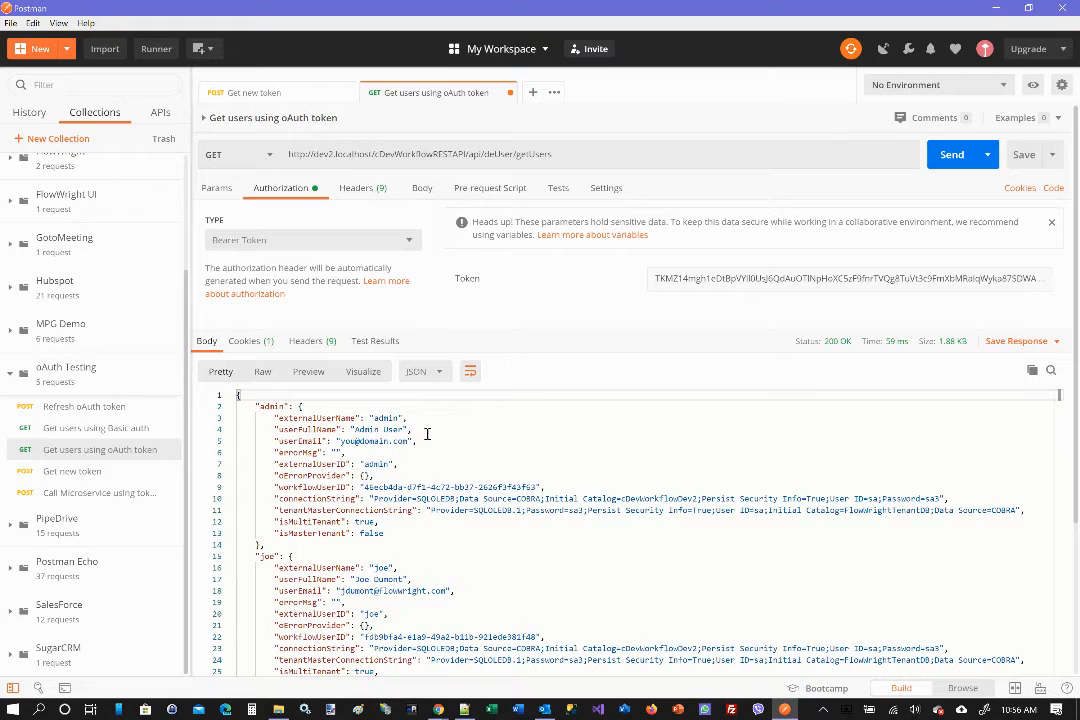
Open the Refresh oAuth token request and examine its URL and the grant_type and refresh_token body parameters.
click(50, 409)
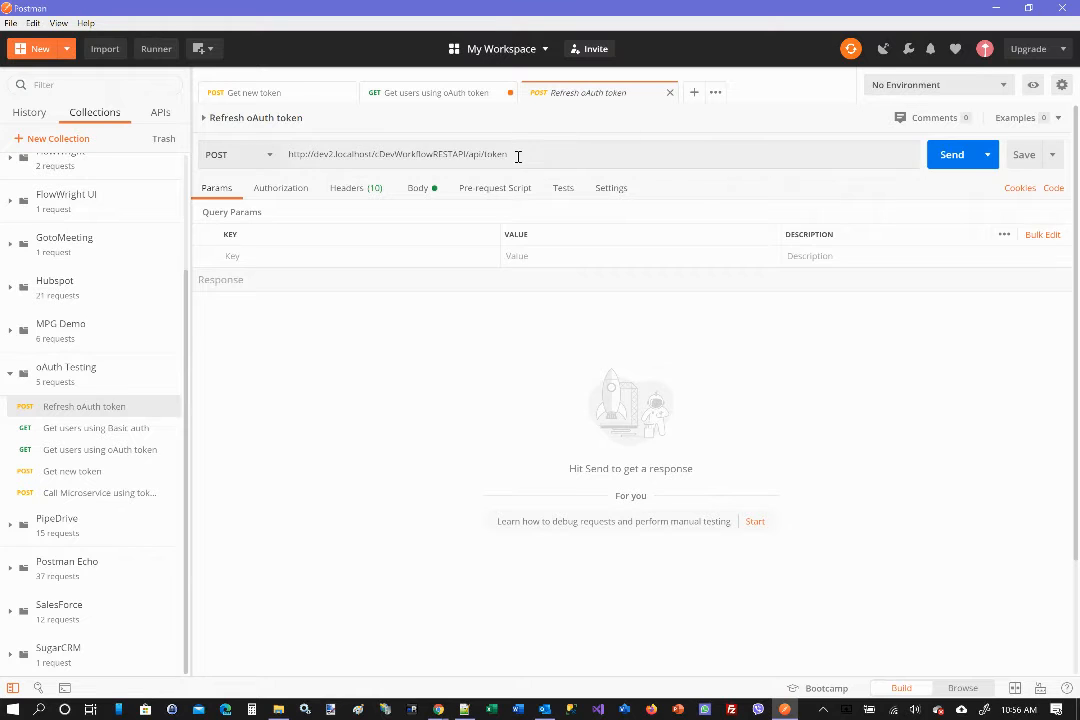
drag(518, 156, 267, 156)
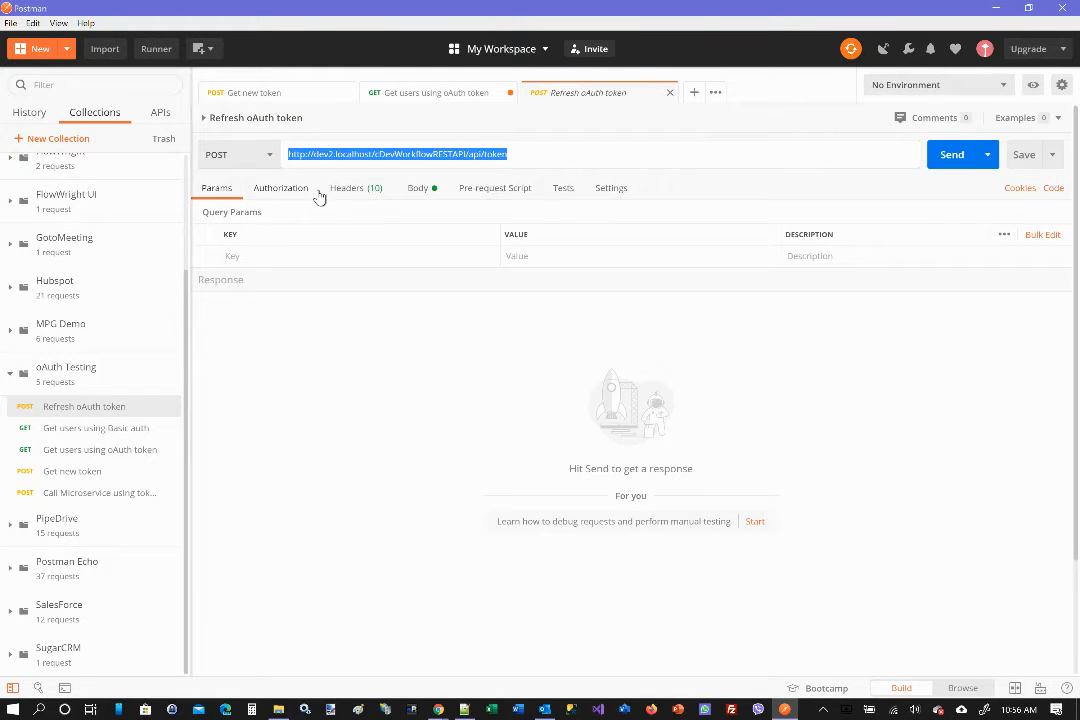
click(420, 189)
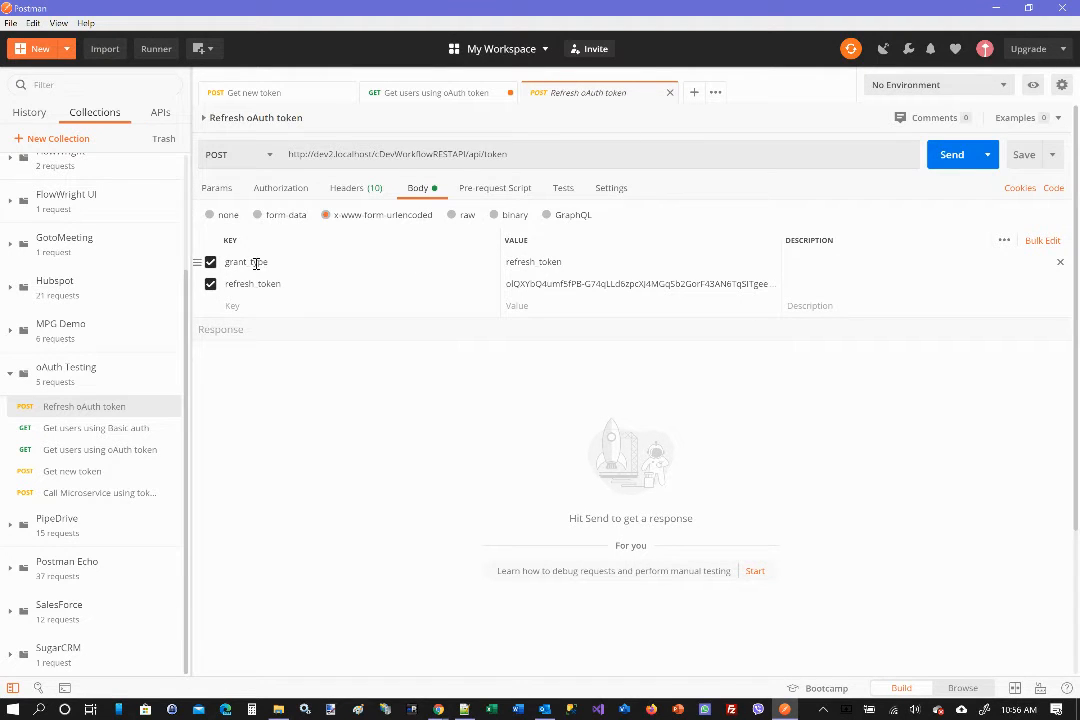
click(565, 262)
drag(574, 261, 486, 262)
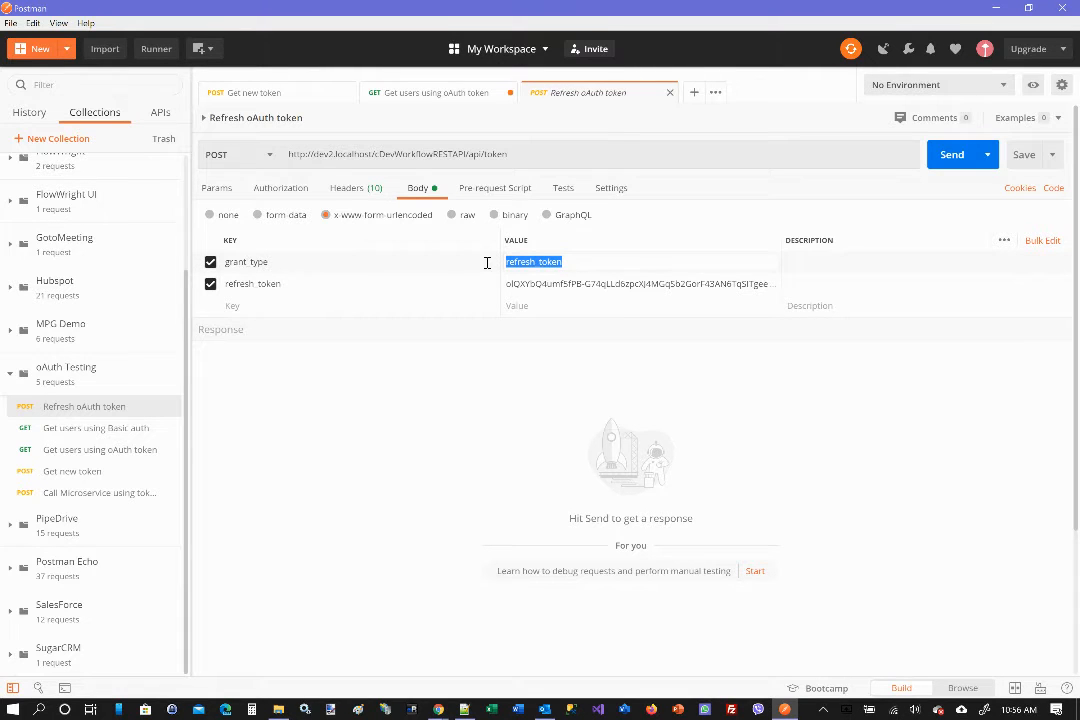
click(565, 284)
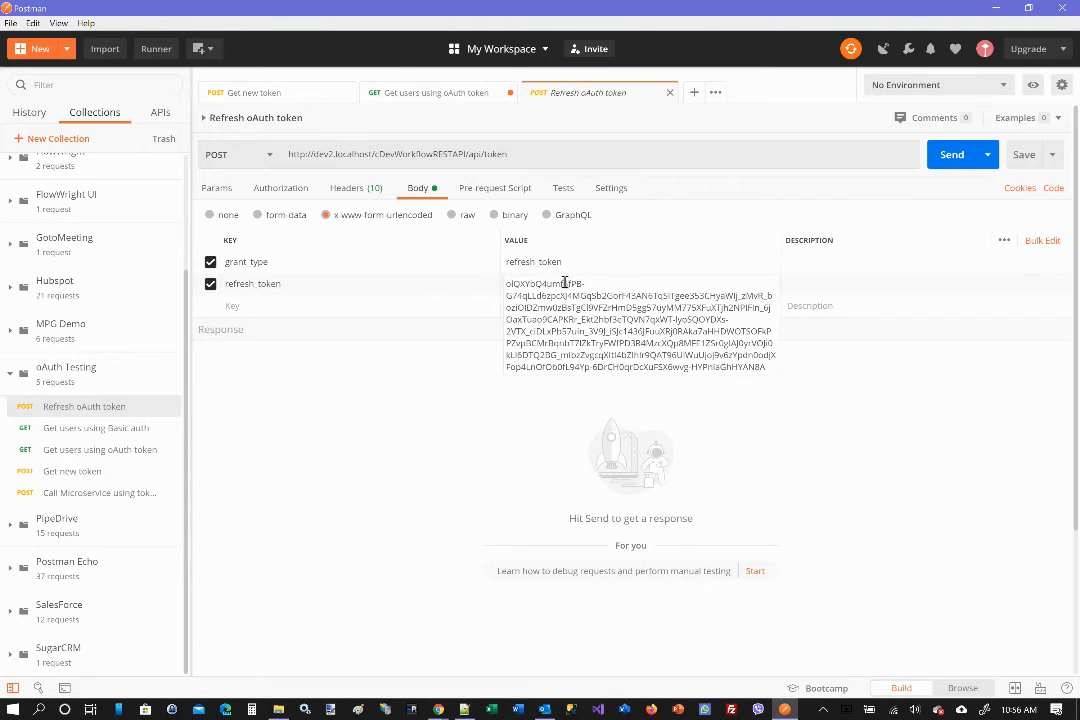
Return to the Get new token request and copy the full refresh_token value from its response.
click(305, 94)
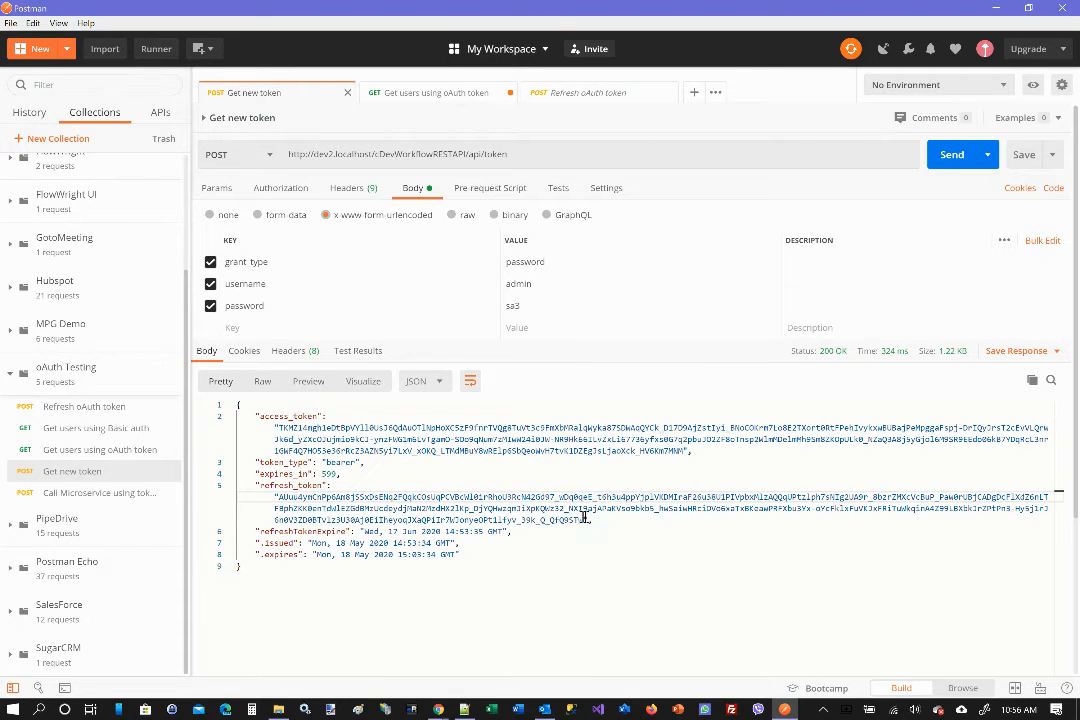
drag(581, 520, 283, 500)
right_click(308, 497)
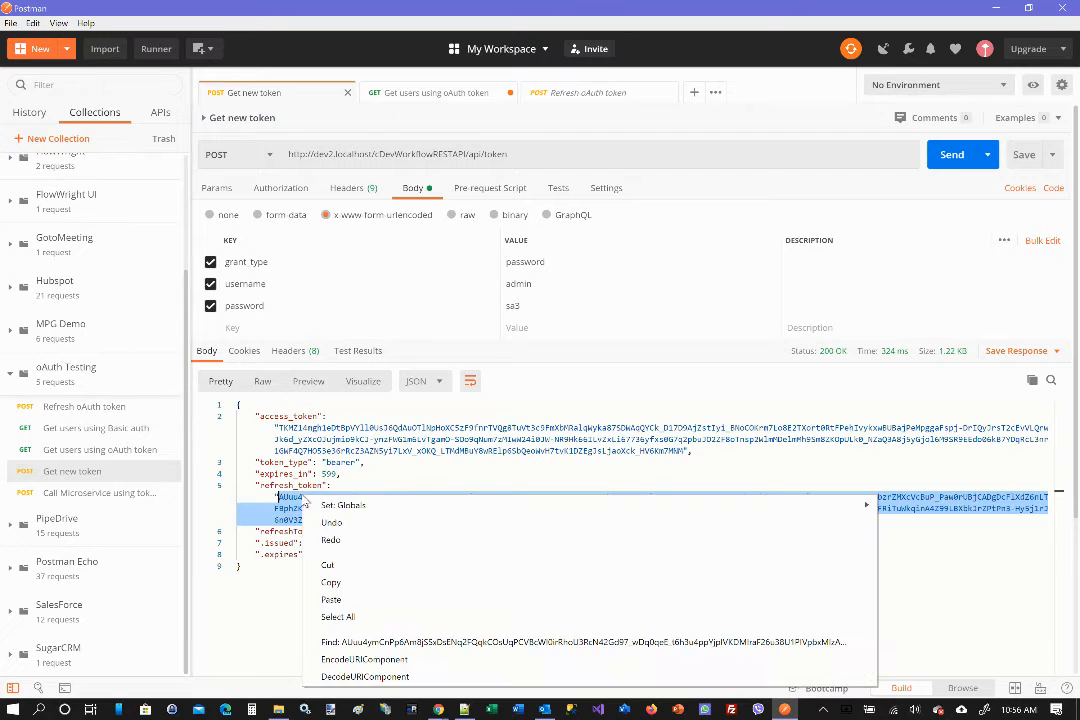
click(358, 584)
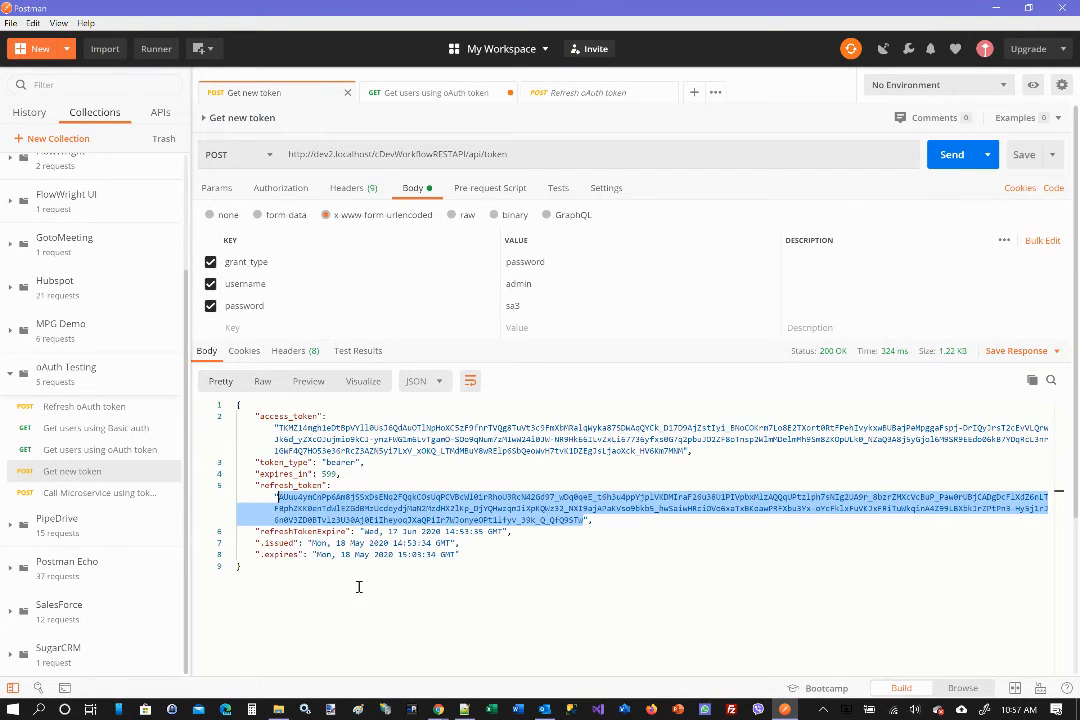
Replace the refresh_token value in the Refresh oAuth token request body with the copied refresh token.
click(575, 92)
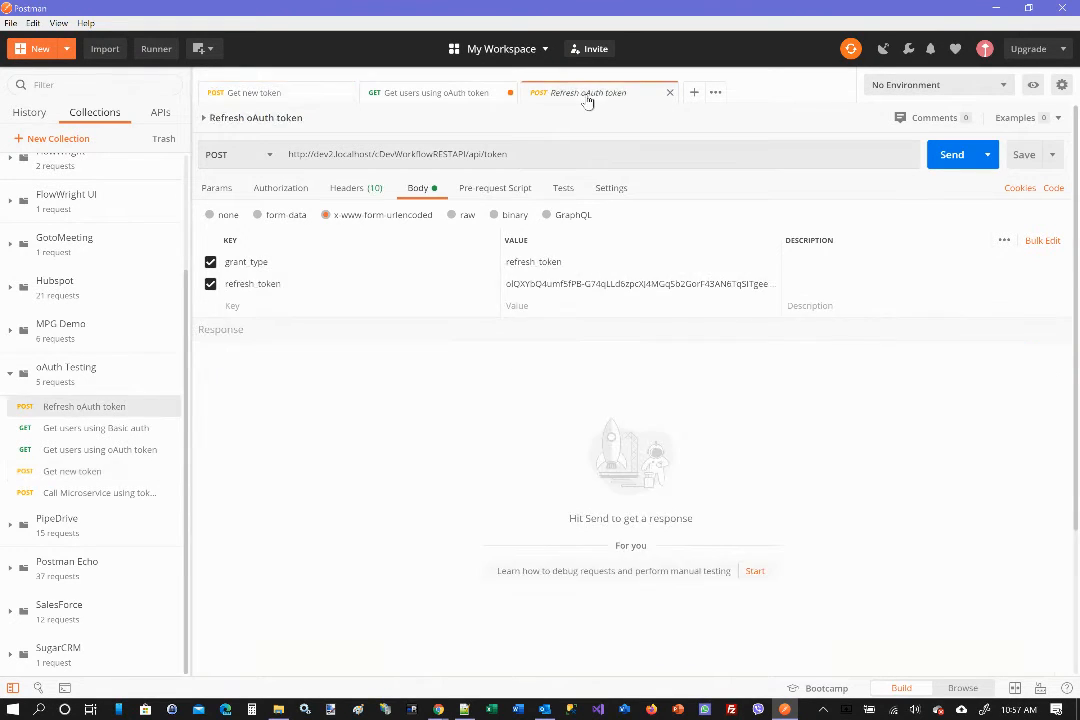
click(588, 286)
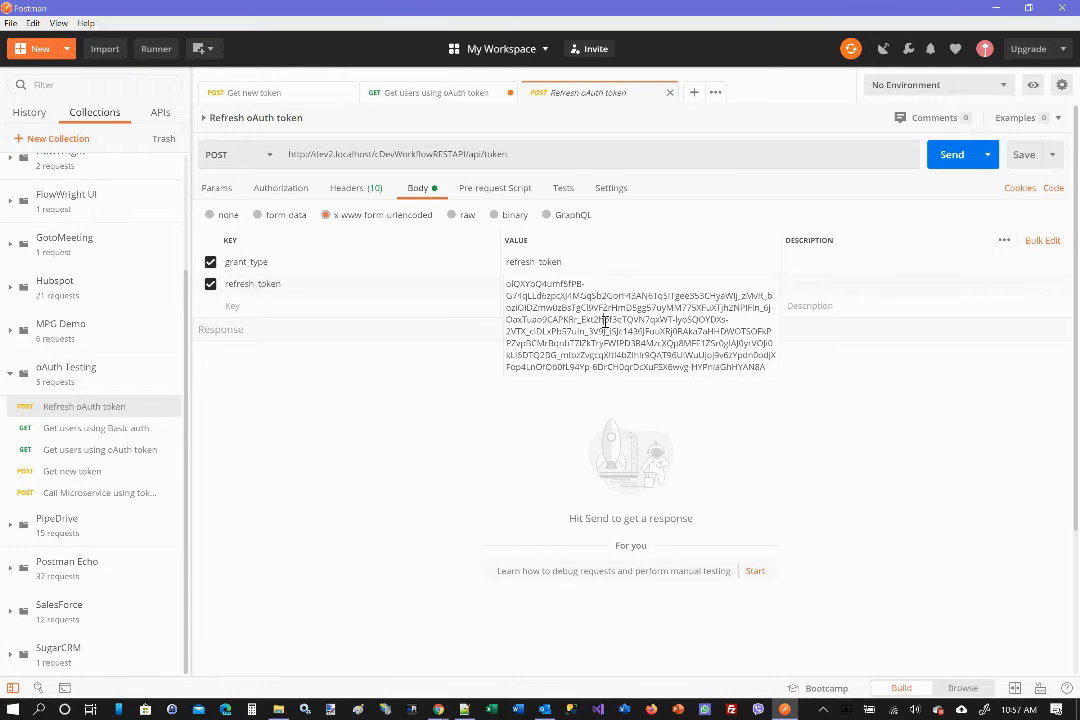
key(ctrl+a)
key(BackSpace)
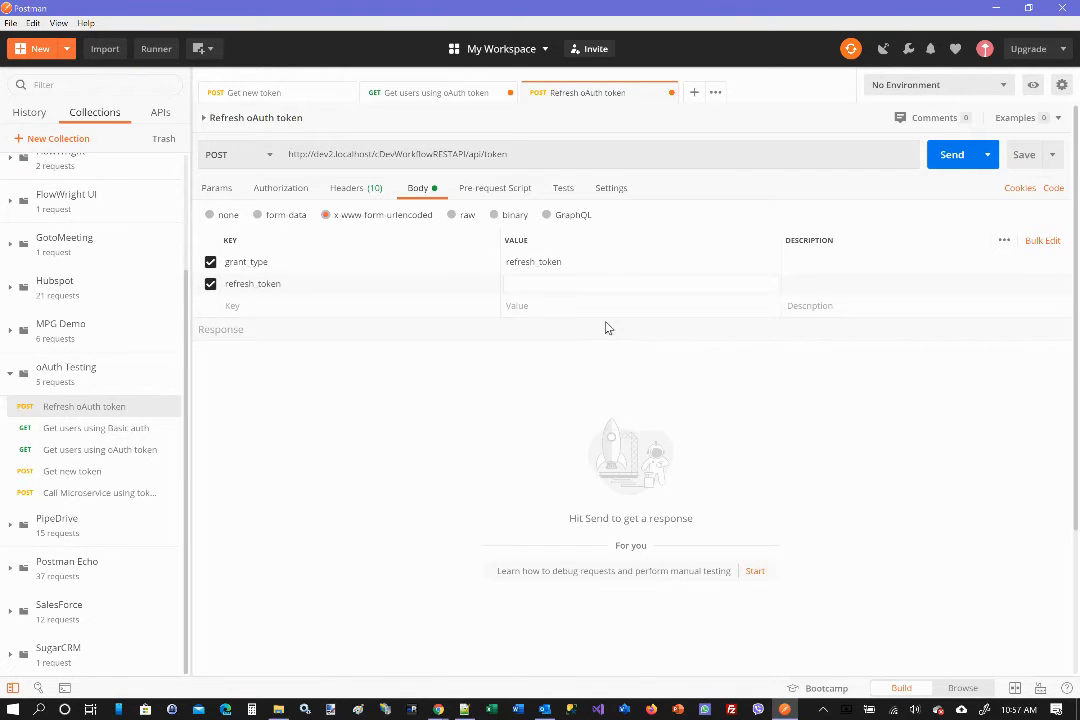
key(ctrl+v)
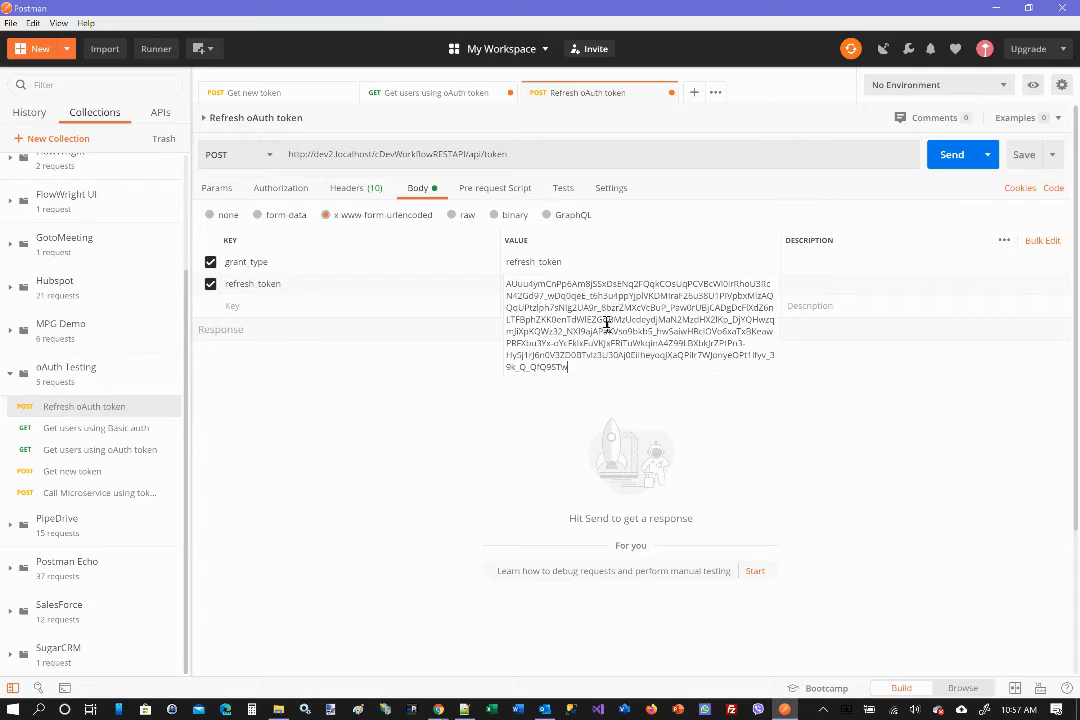
click(918, 470)
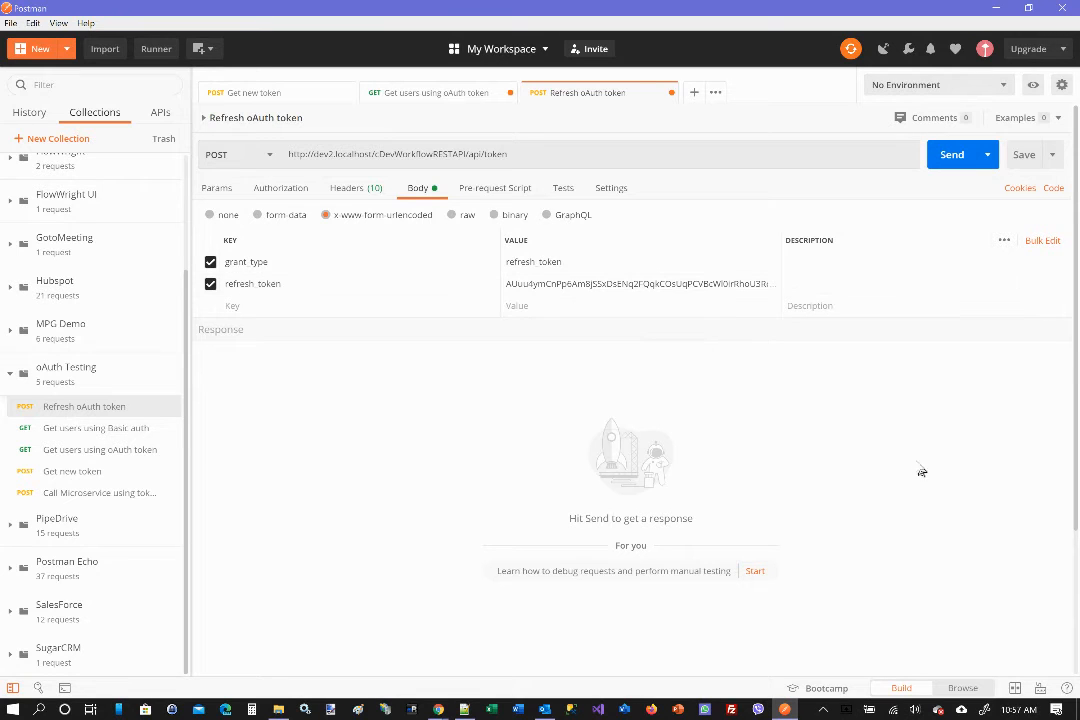
Send the Refresh oAuth token request and examine the new access_token value in its response.
click(946, 156)
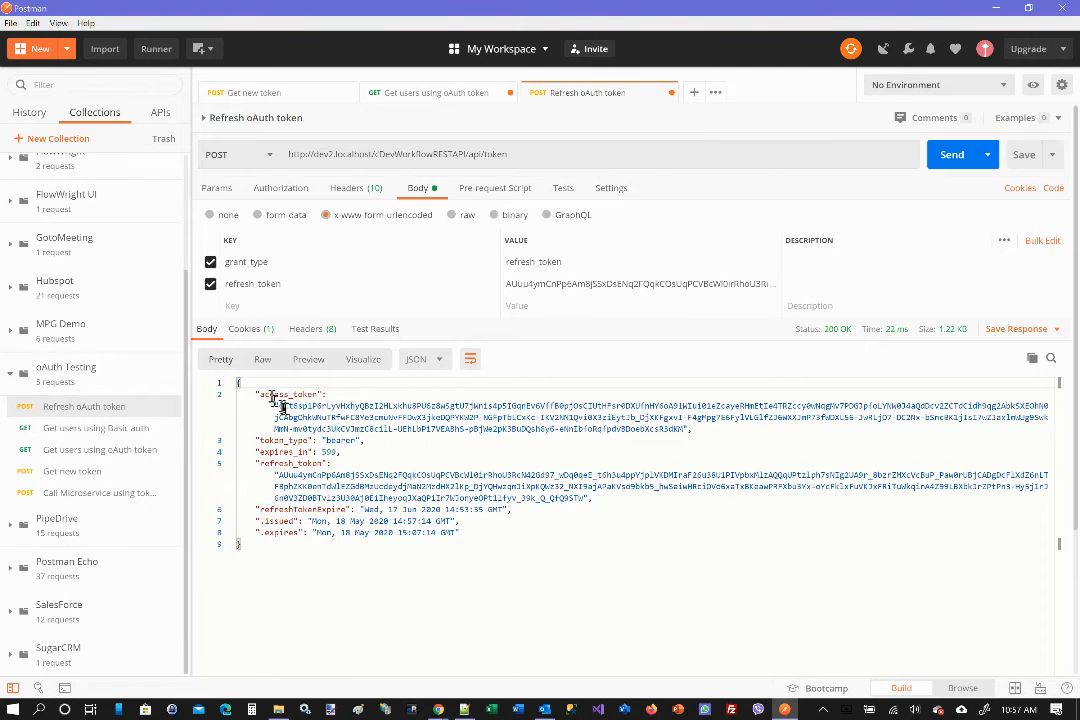
drag(275, 404, 686, 429)
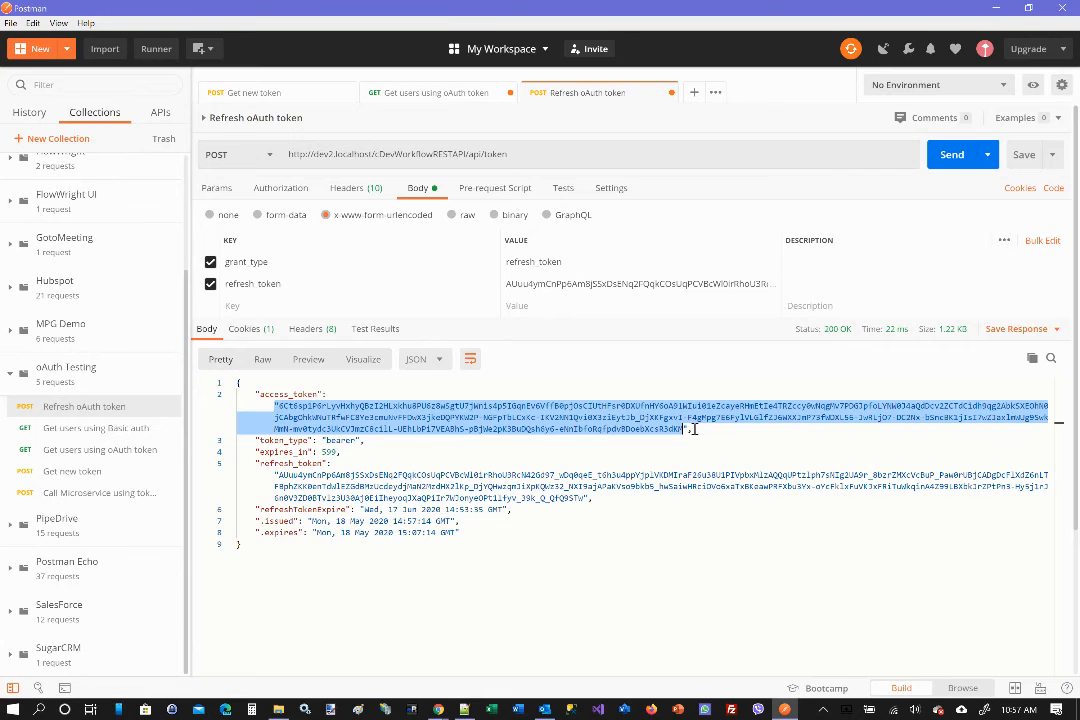
click(693, 429)
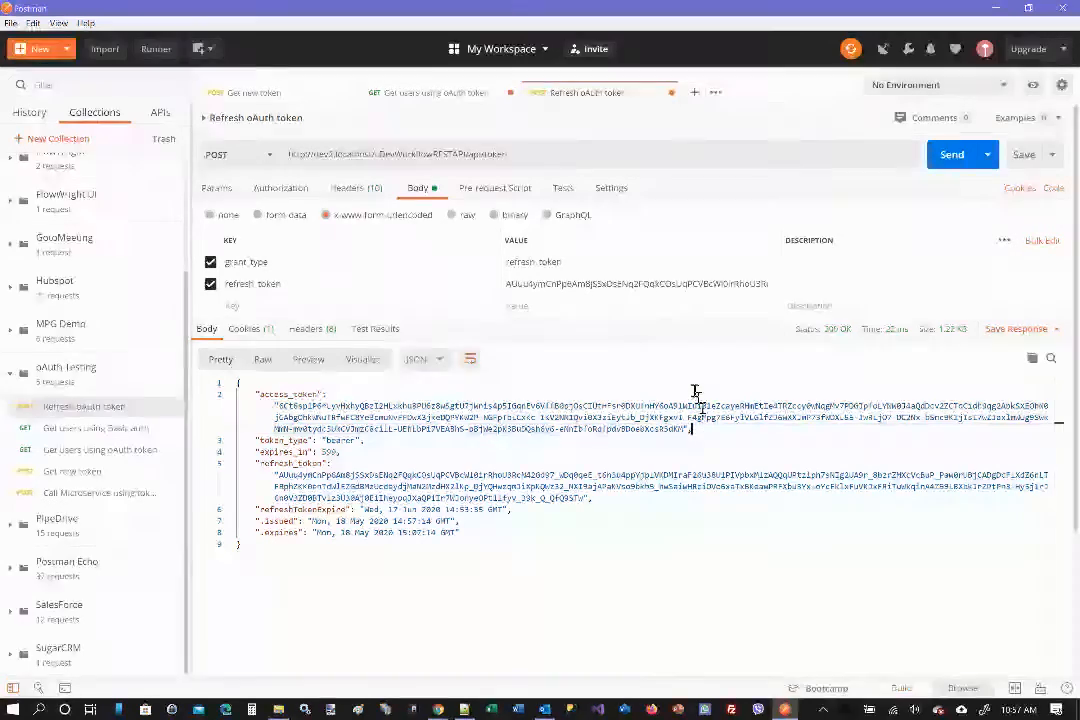
Switch to File Explorer and open Web.config from the cDevWorkflowRESTAPI folder in Notepad++.
click(280, 710)
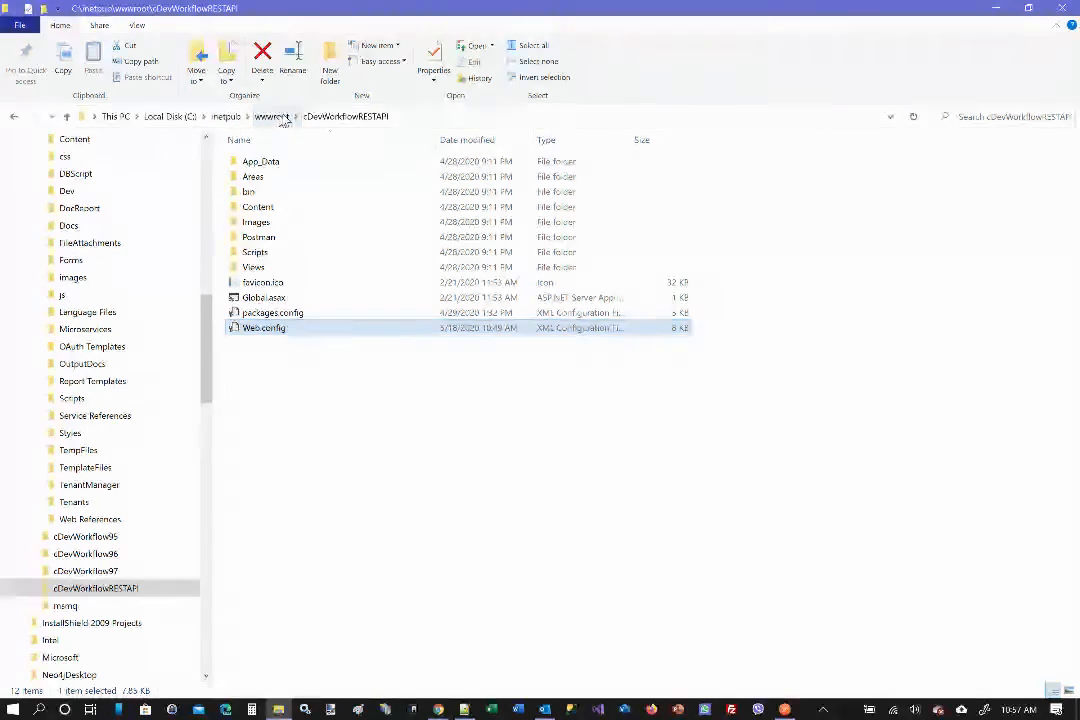
right_click(266, 328)
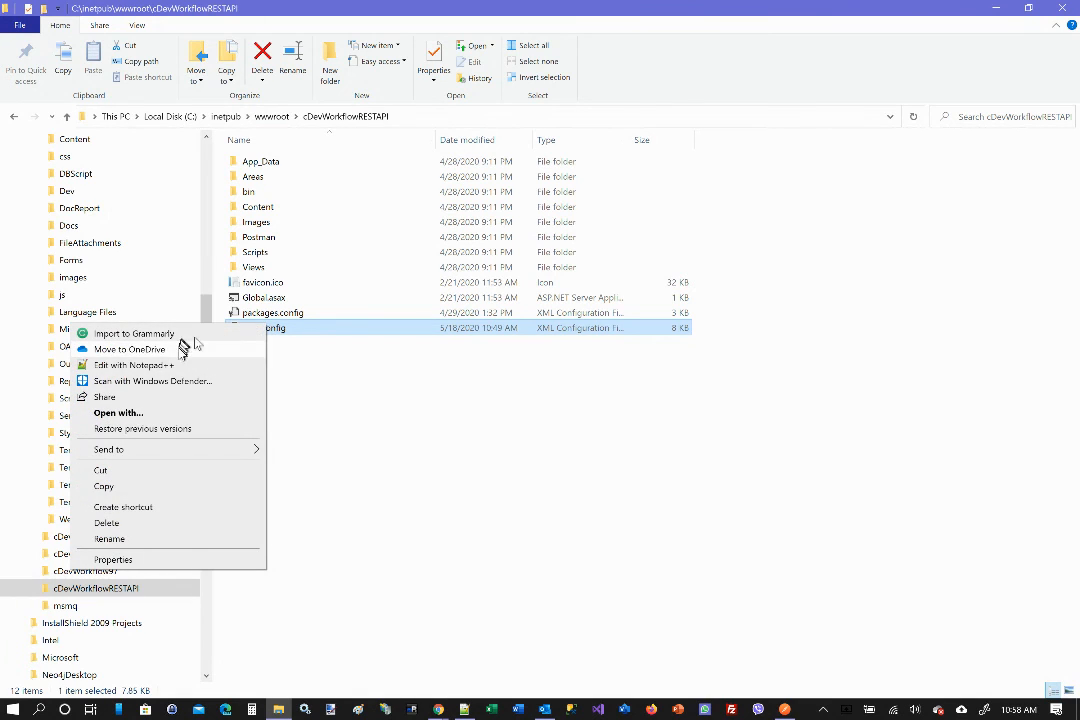
click(178, 366)
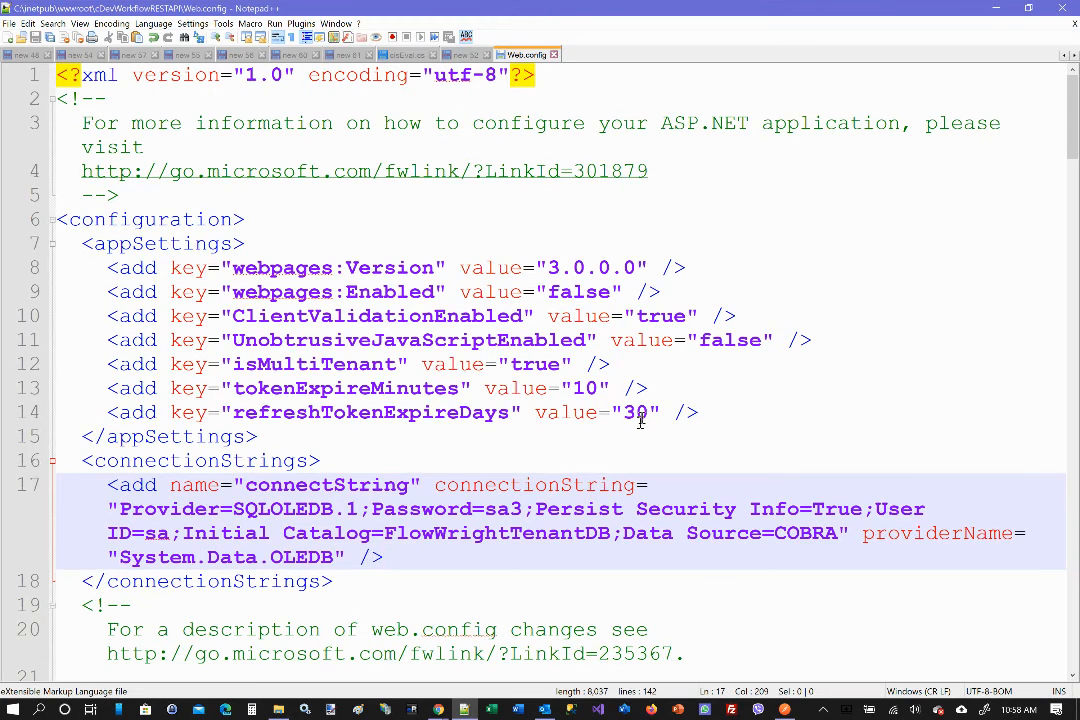
Examine the tokenExpireMinutes and refreshTokenExpireDays values in the appSettings section of Web.config.
click(234, 388)
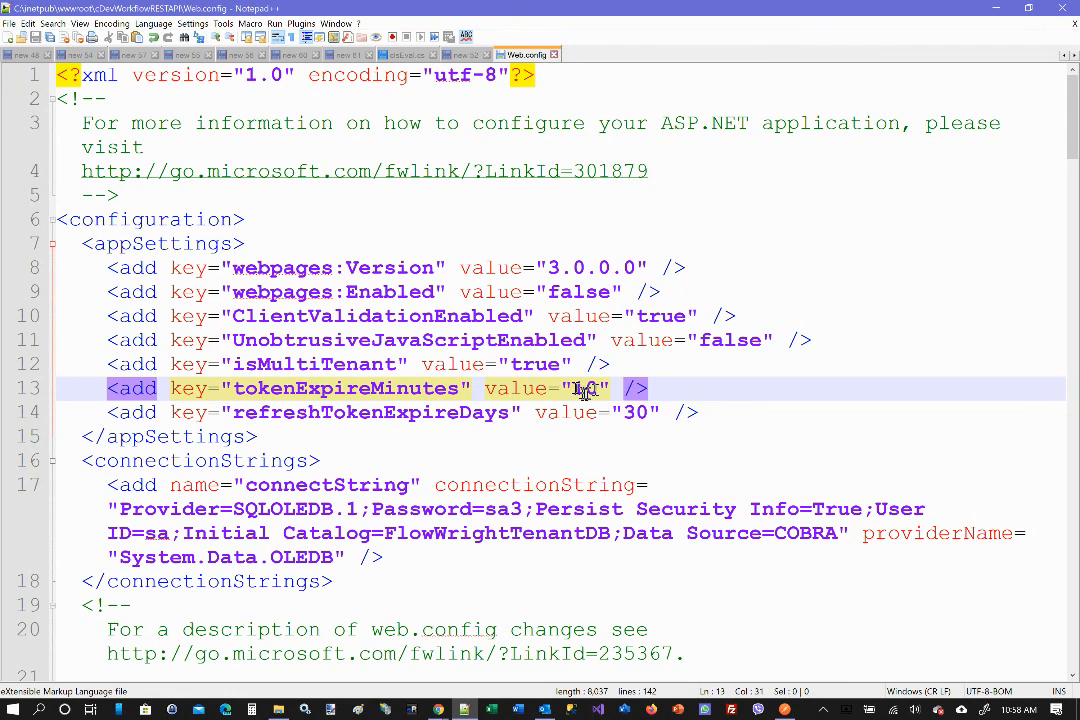
drag(577, 388, 603, 387)
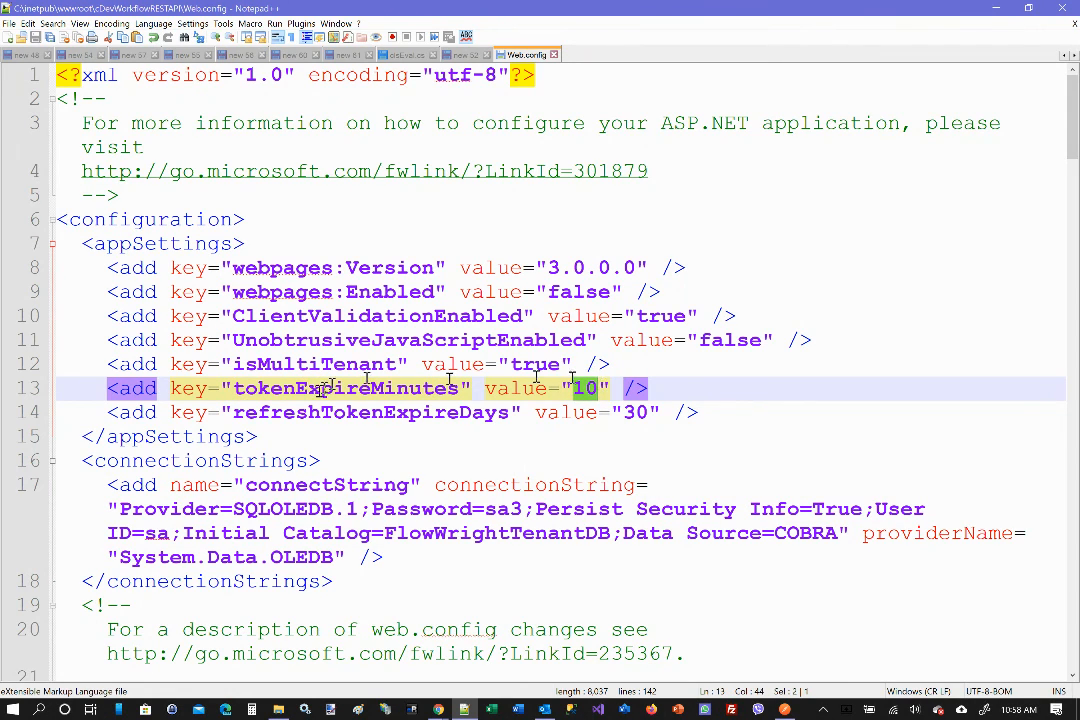
click(281, 430)
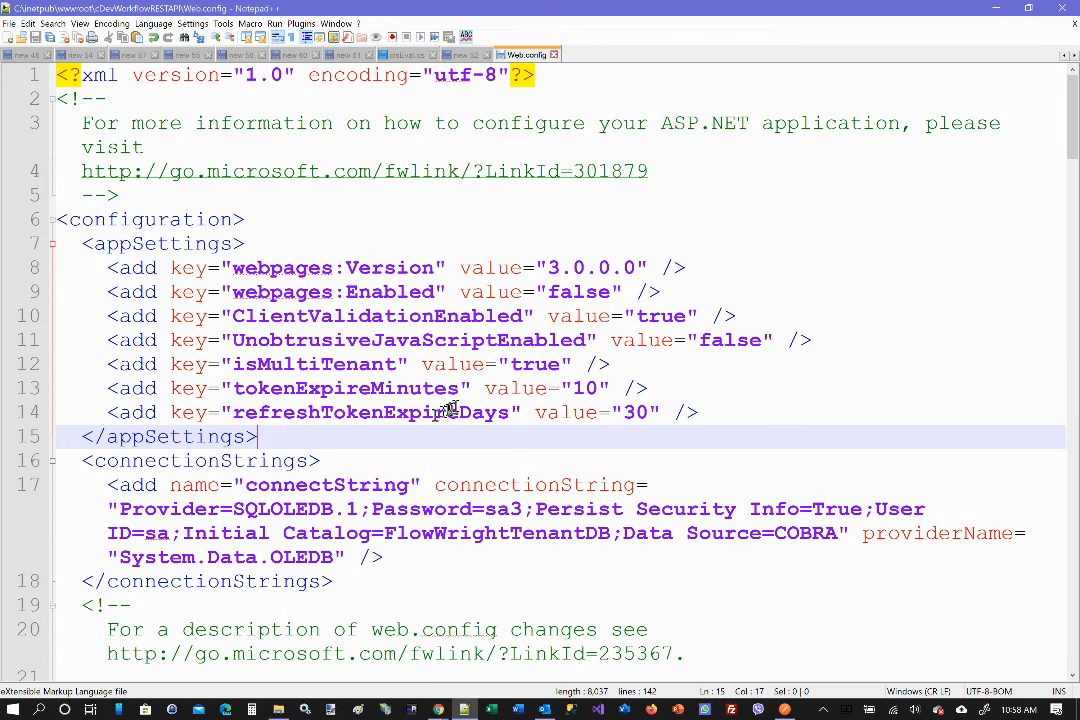
click(490, 412)
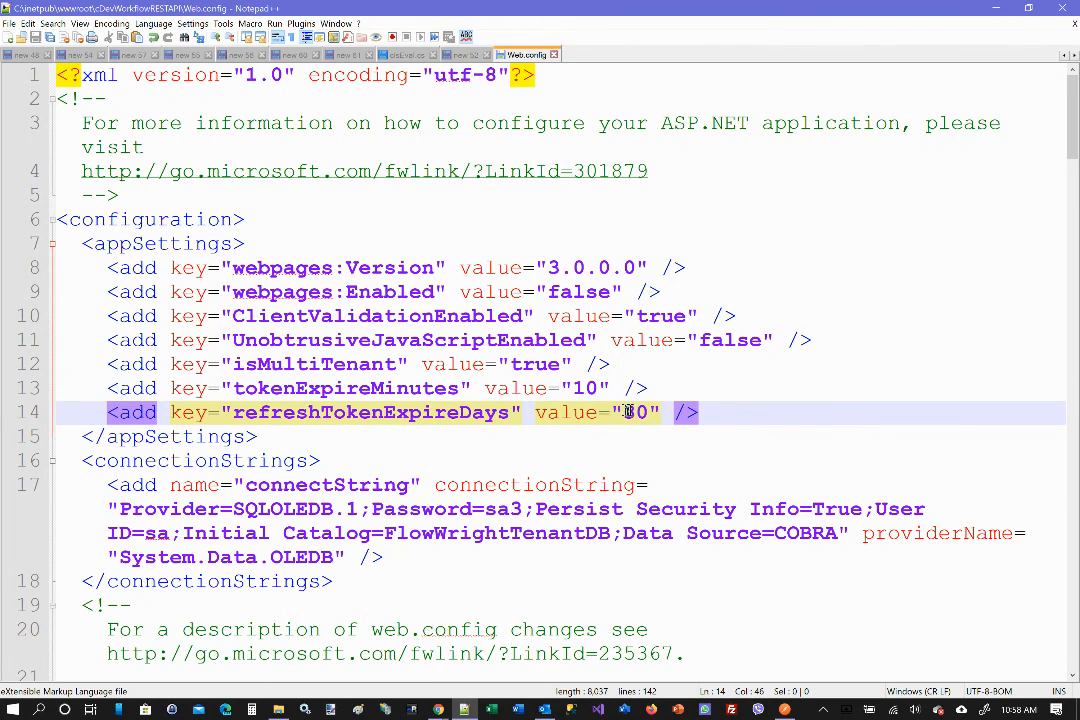
drag(625, 412, 648, 412)
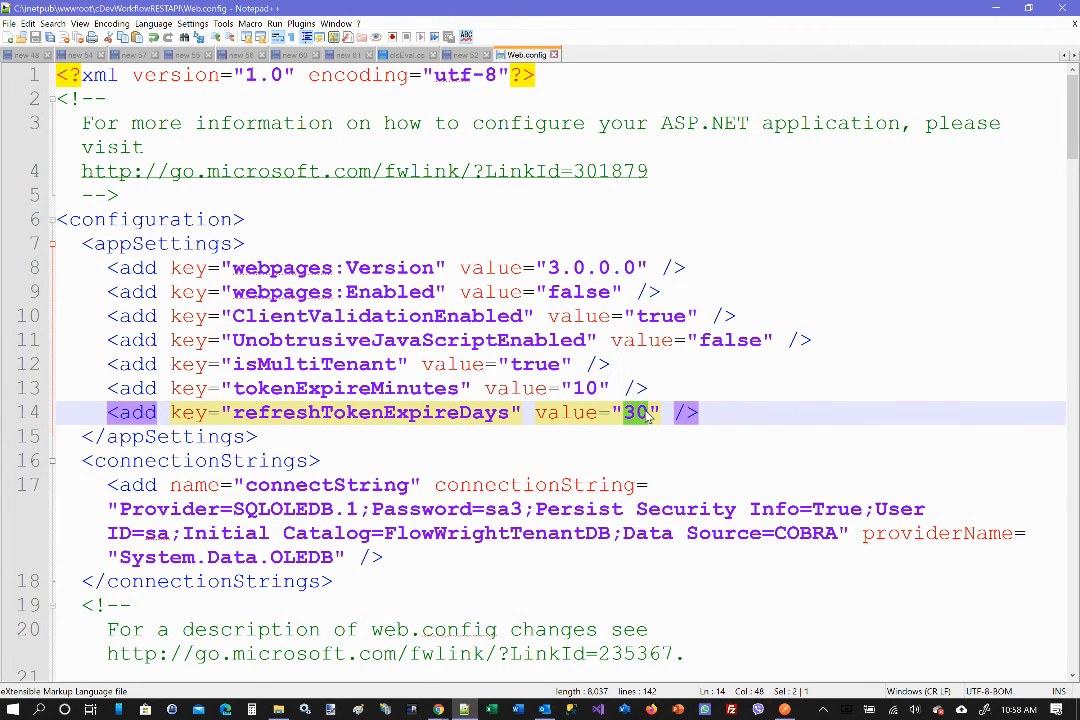
click(575, 388)
drag(575, 388, 600, 388)
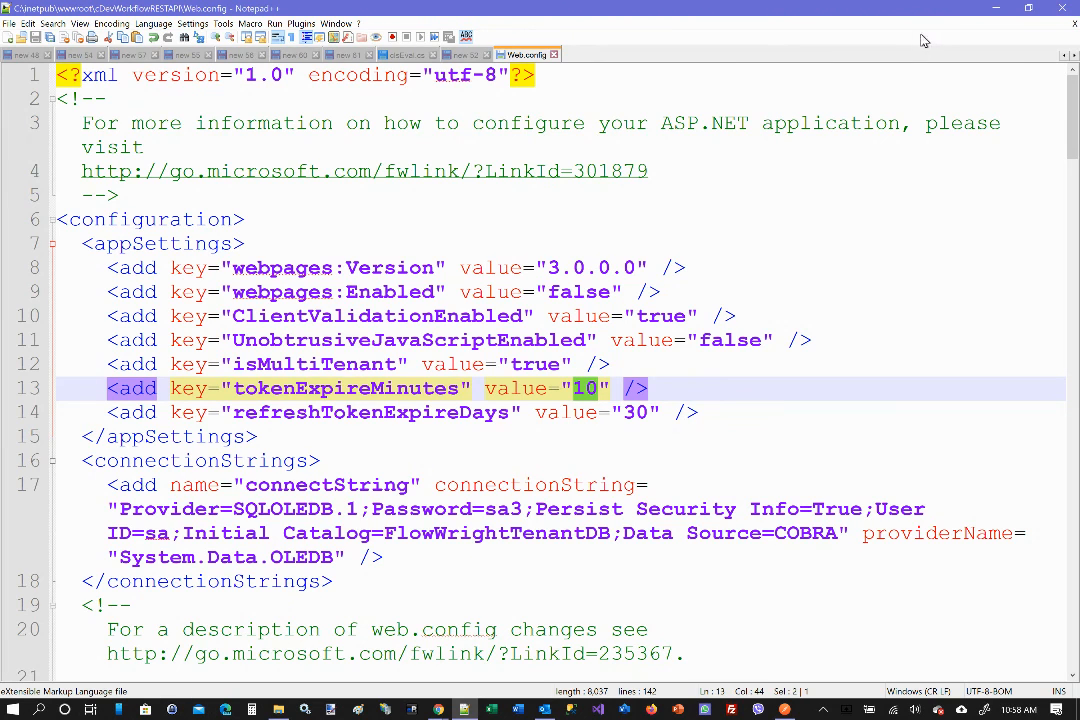
Minimize Notepad++ and switch to the FlowWright Tenant Manager sign-in page in Chrome.
click(996, 8)
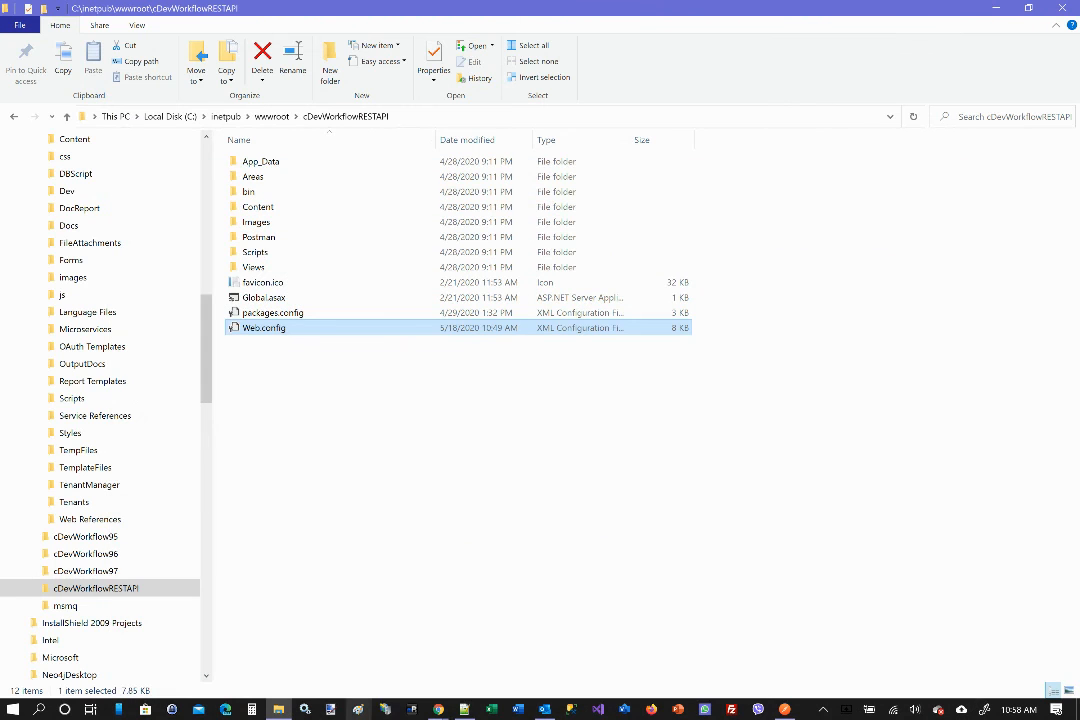
mouse_move(438, 709)
click(445, 680)
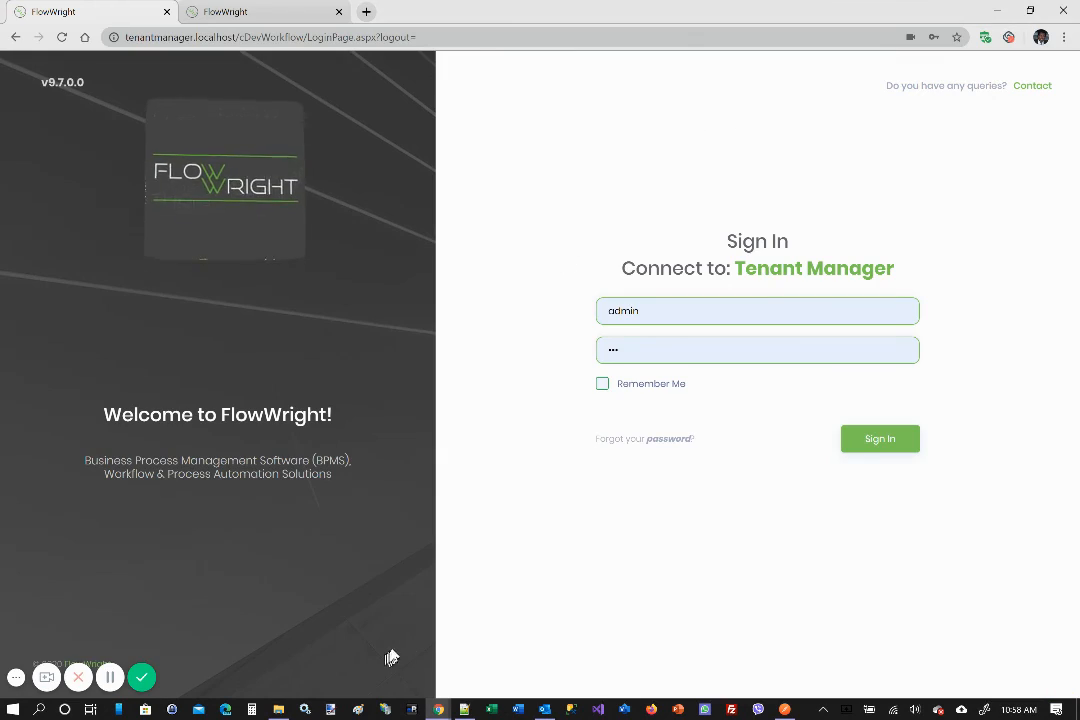